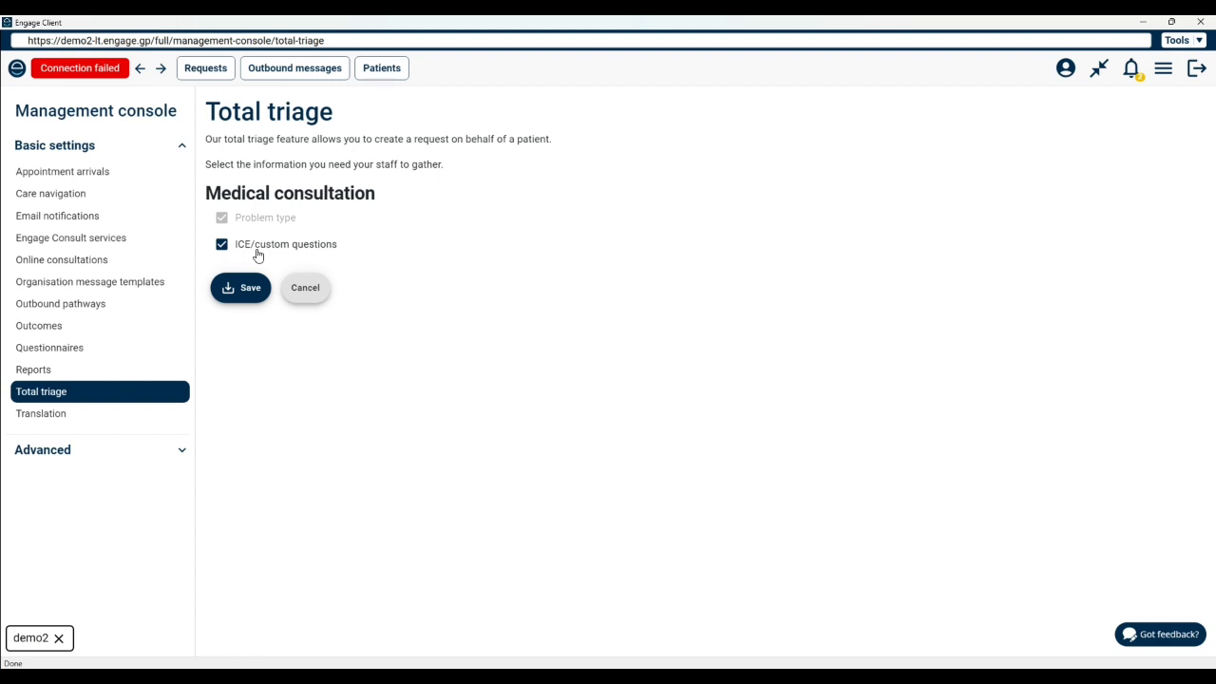
Step: Toggle the total triage medical consultation options and save with ICE/custom questions enabled
left_click(222, 245)
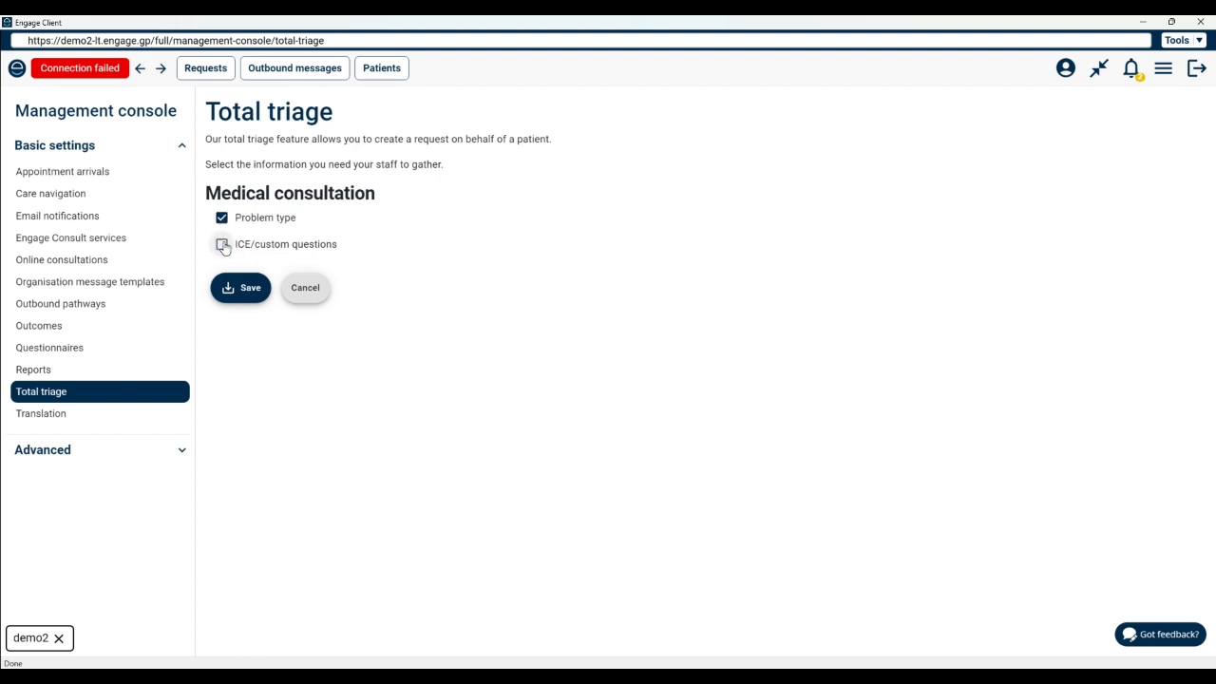
left_click(223, 219)
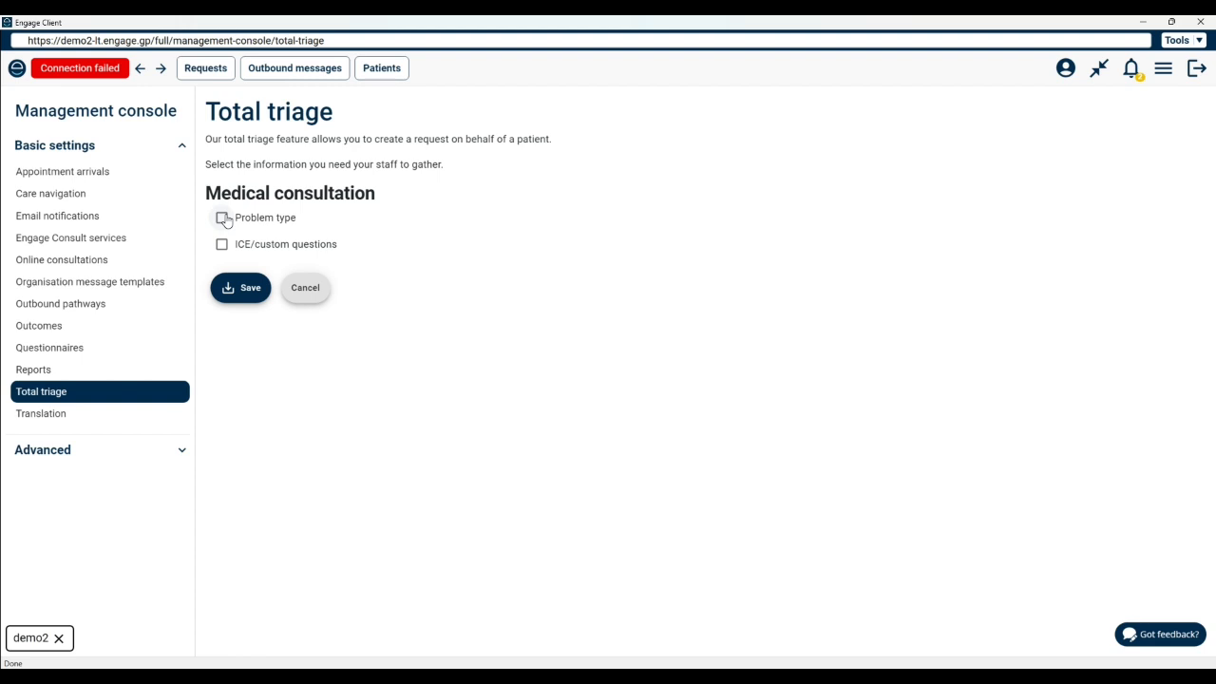
left_click(221, 245)
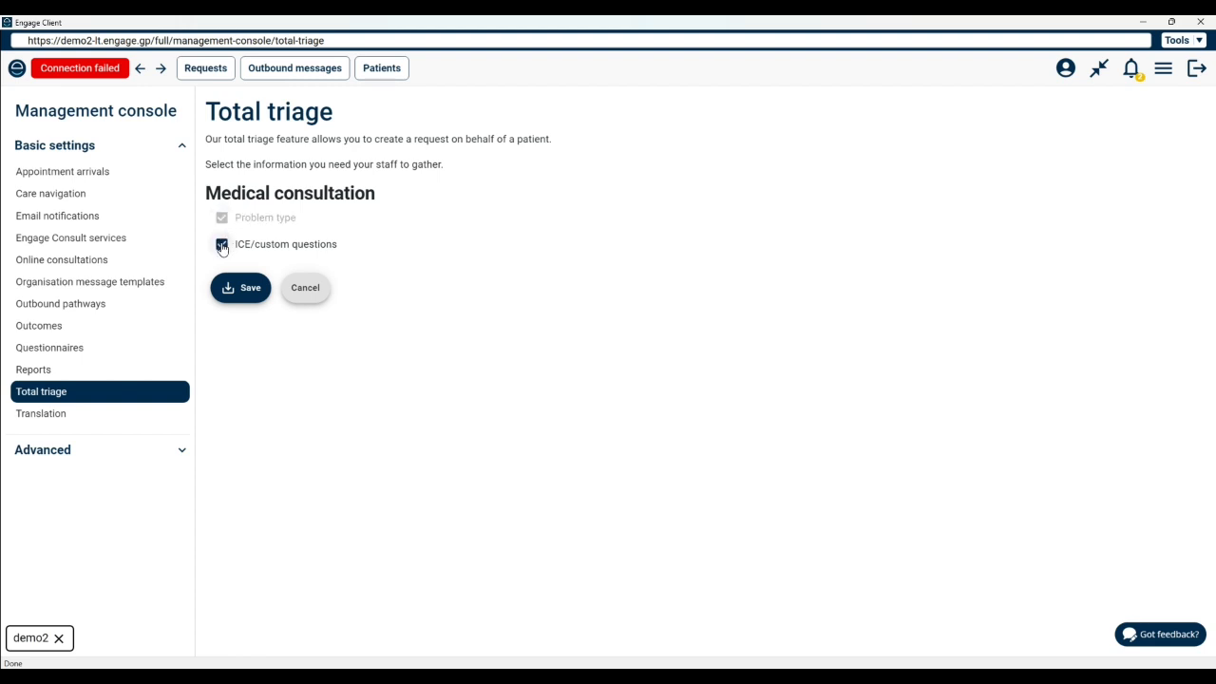
left_click(244, 295)
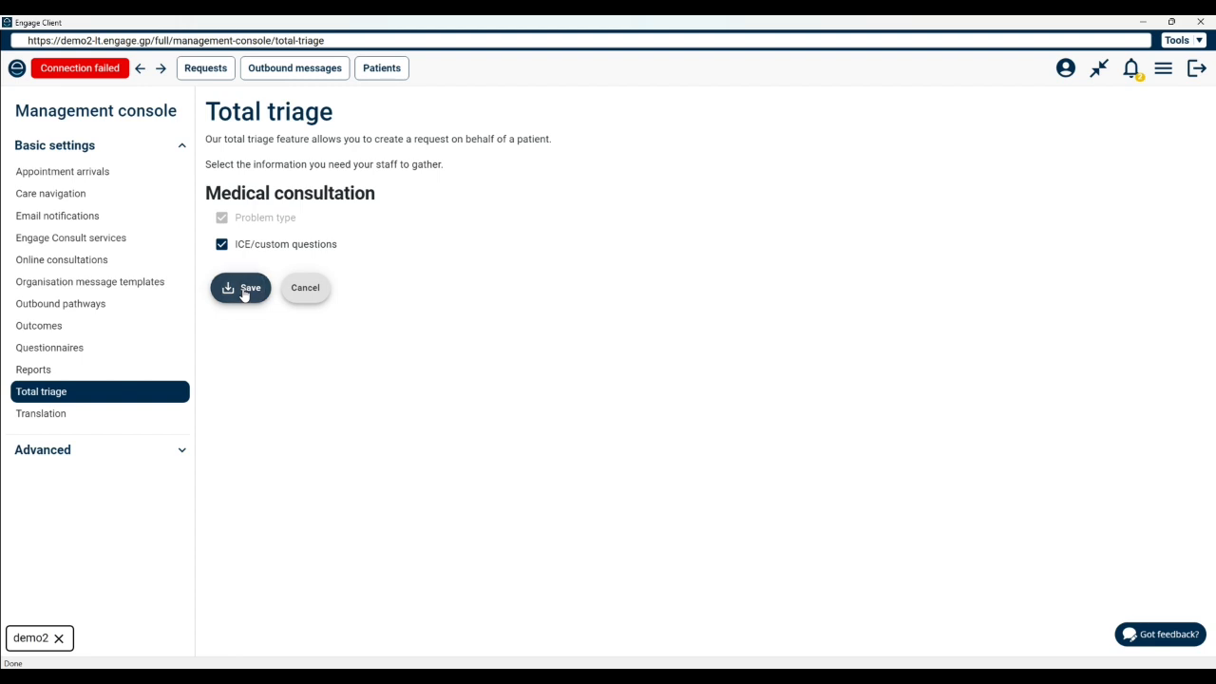
Step: Open the Questionnaires settings and review the ICE/custom questions for new problems
left_click(75, 349)
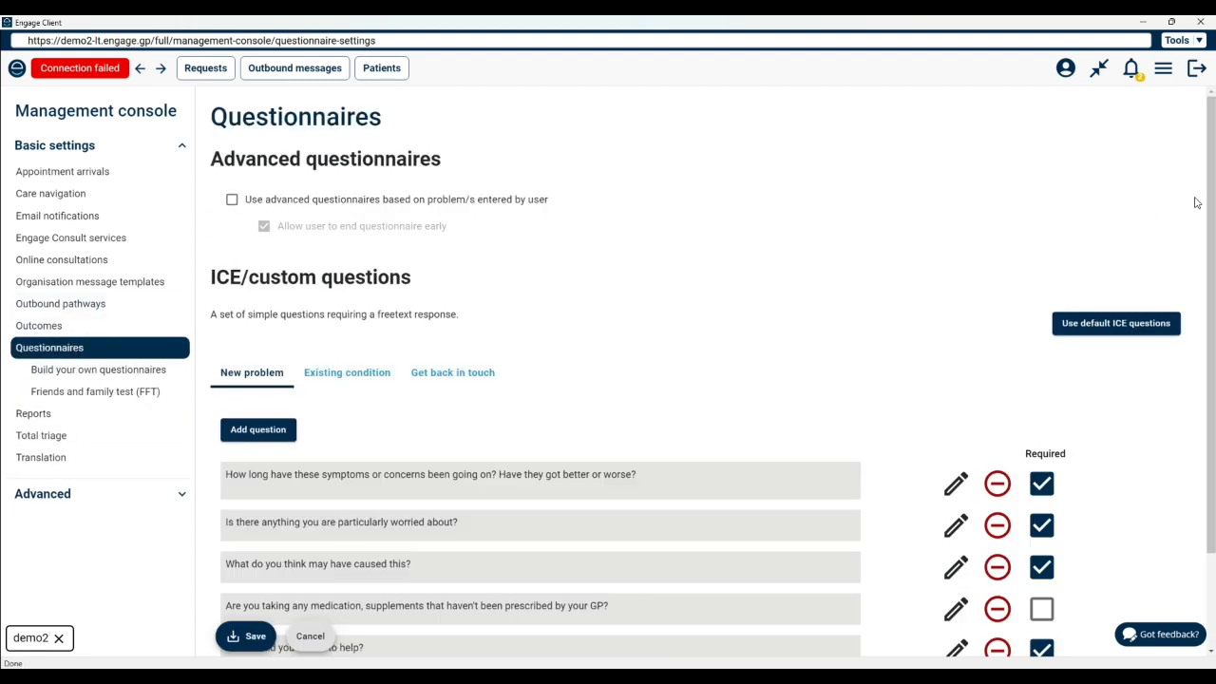
left_click_drag(1211, 200, 1212, 300)
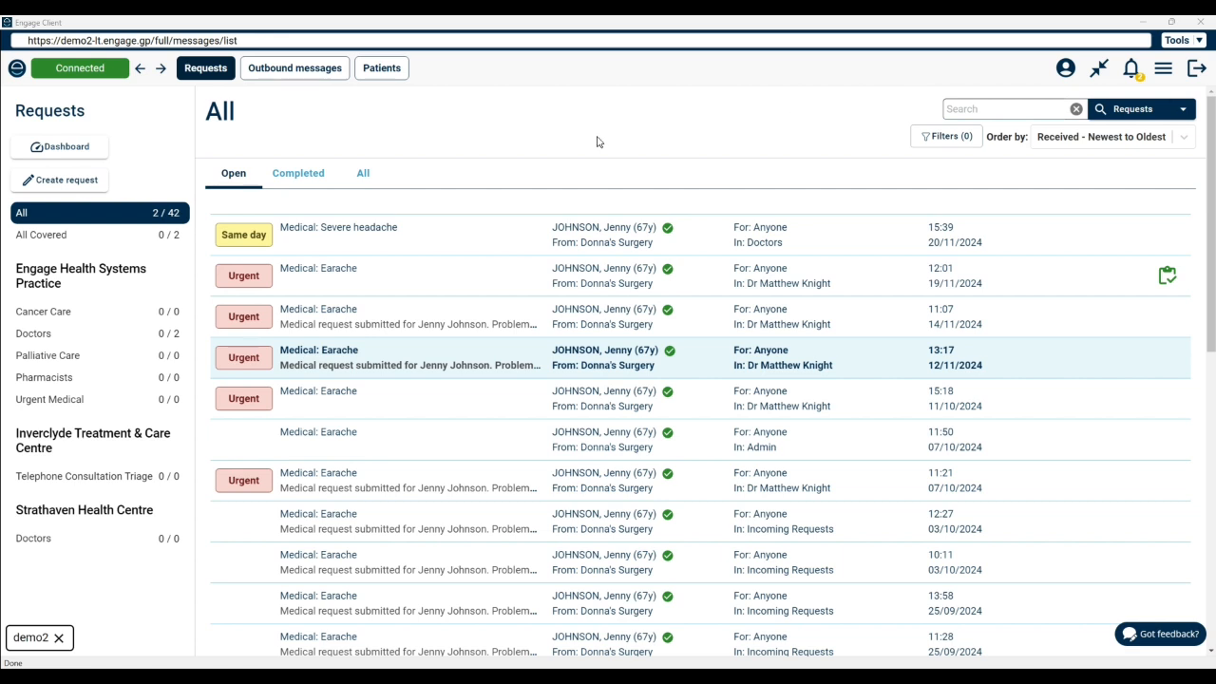
Step: Create a patient request with the enquirer as the patient and search patients by last and first name 'j'
left_click(44, 188)
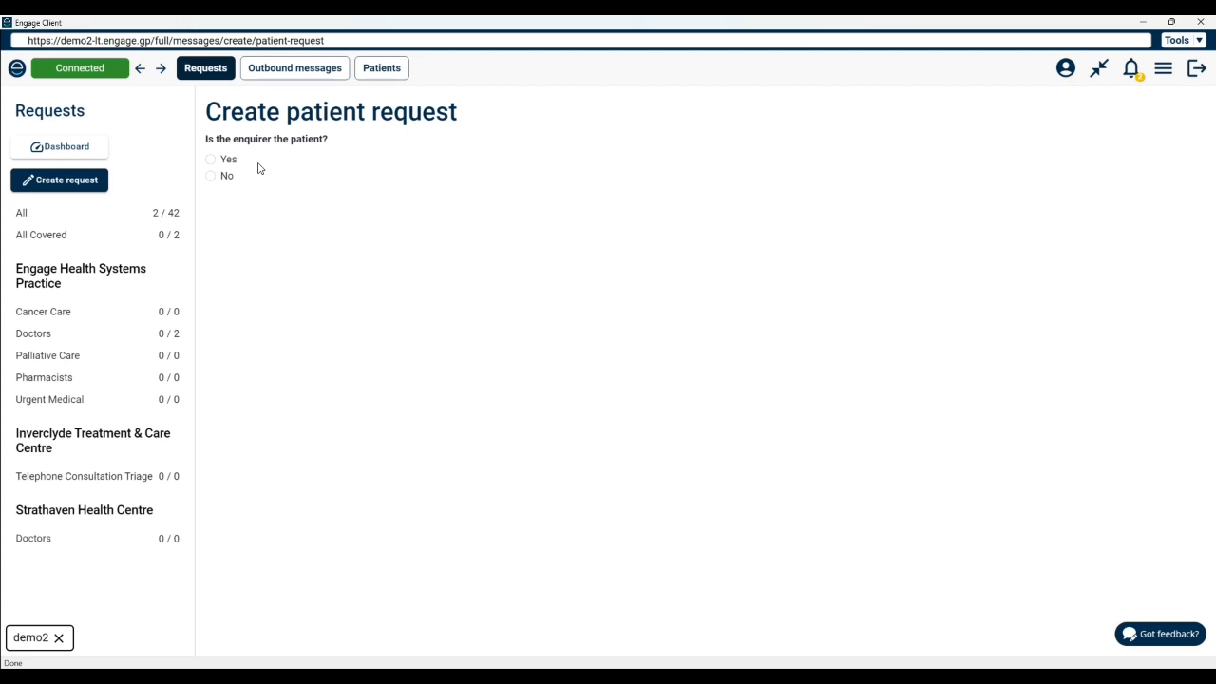
left_click(211, 160)
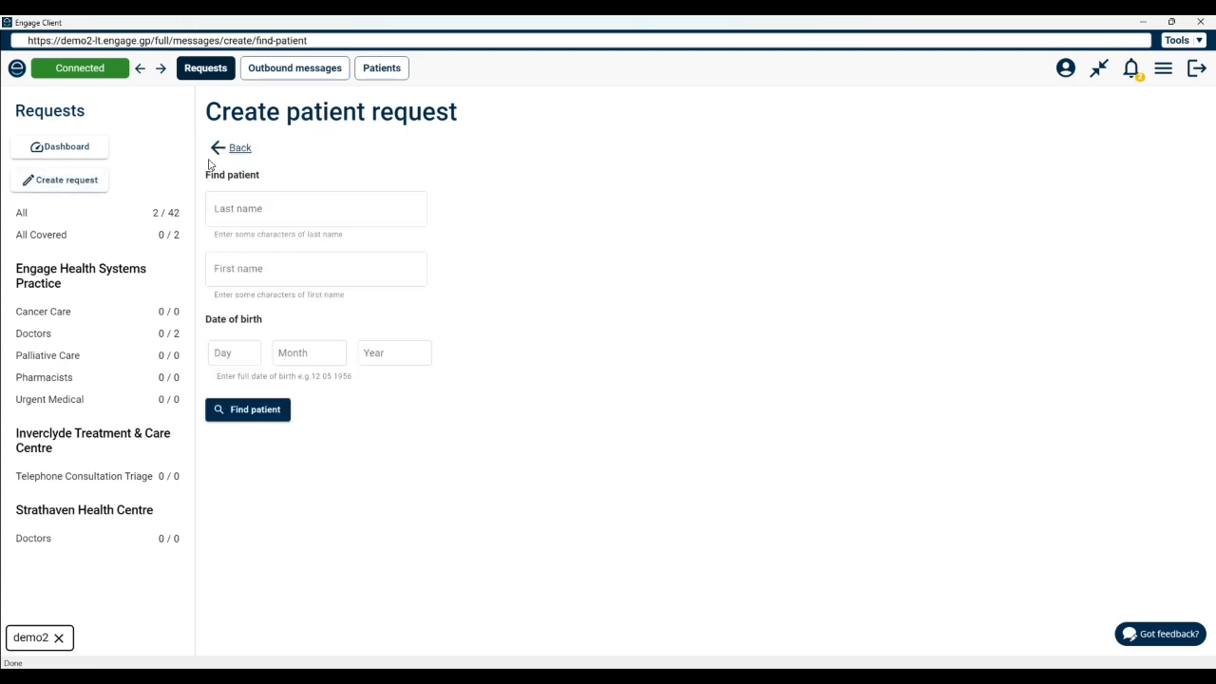
left_click(218, 207)
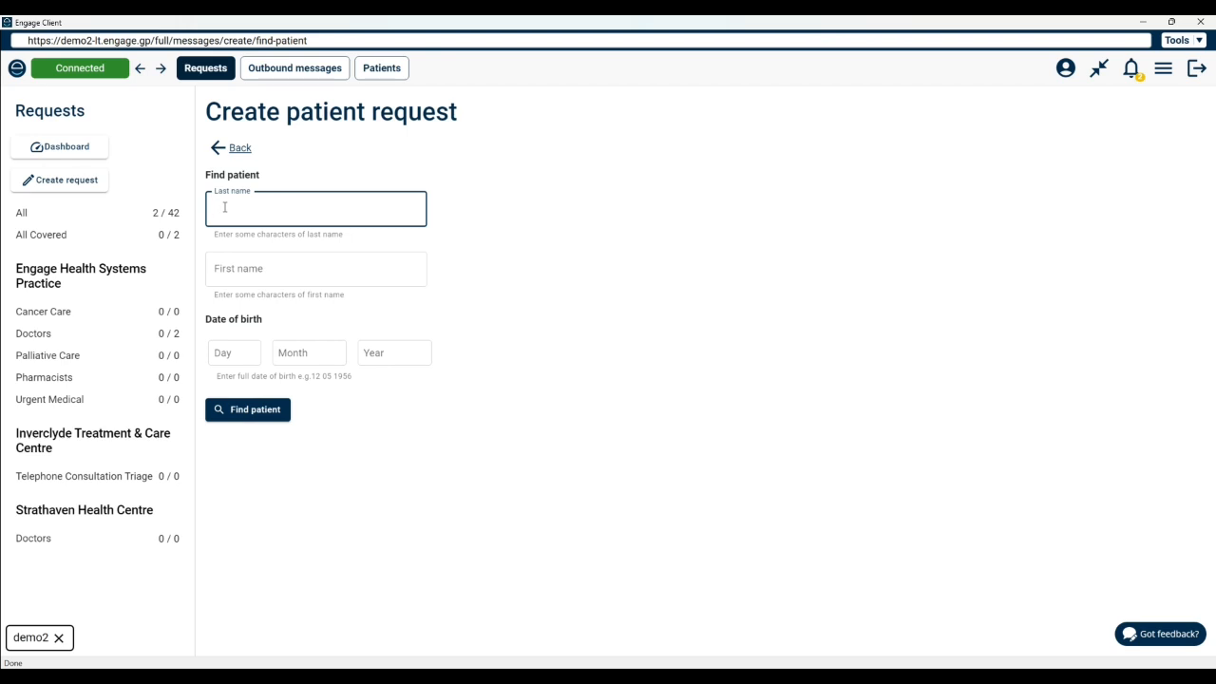
type("j")
left_click(223, 269)
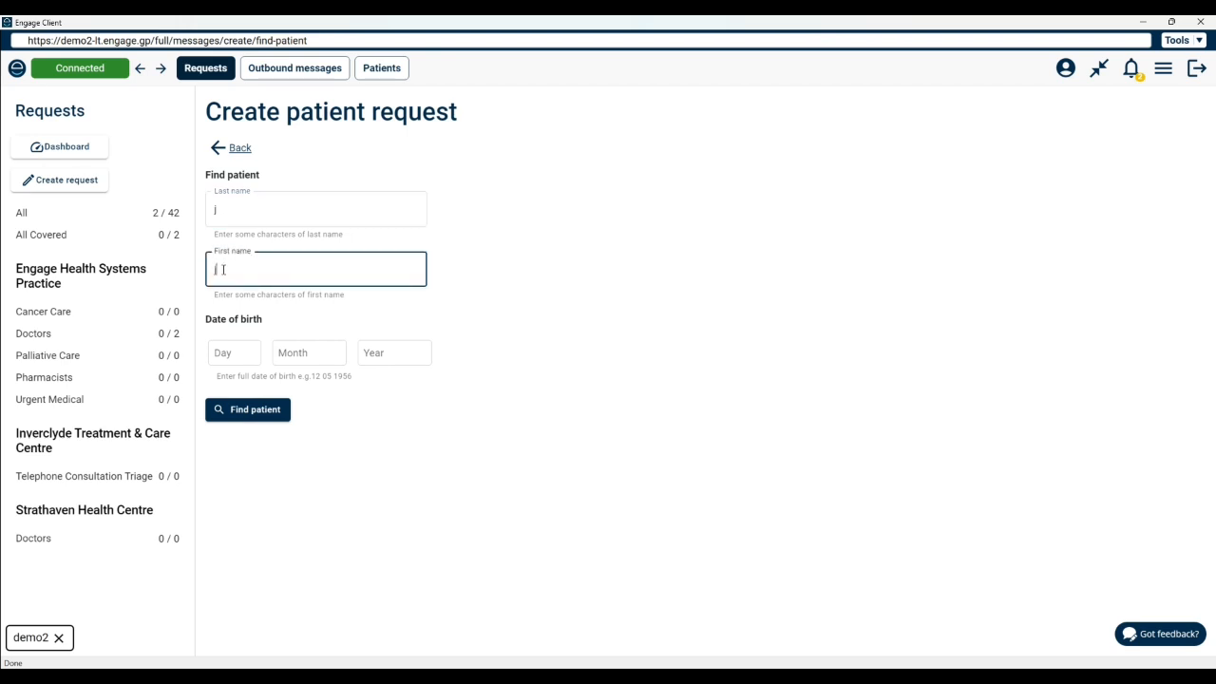
type("j")
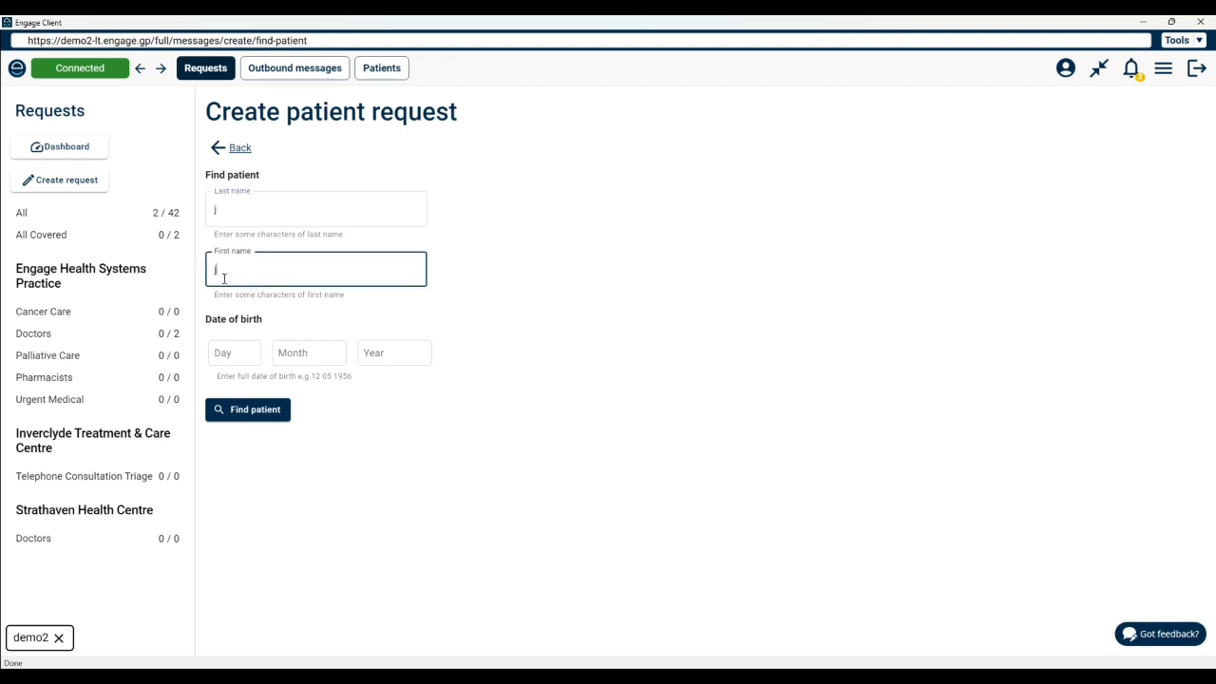
left_click(246, 409)
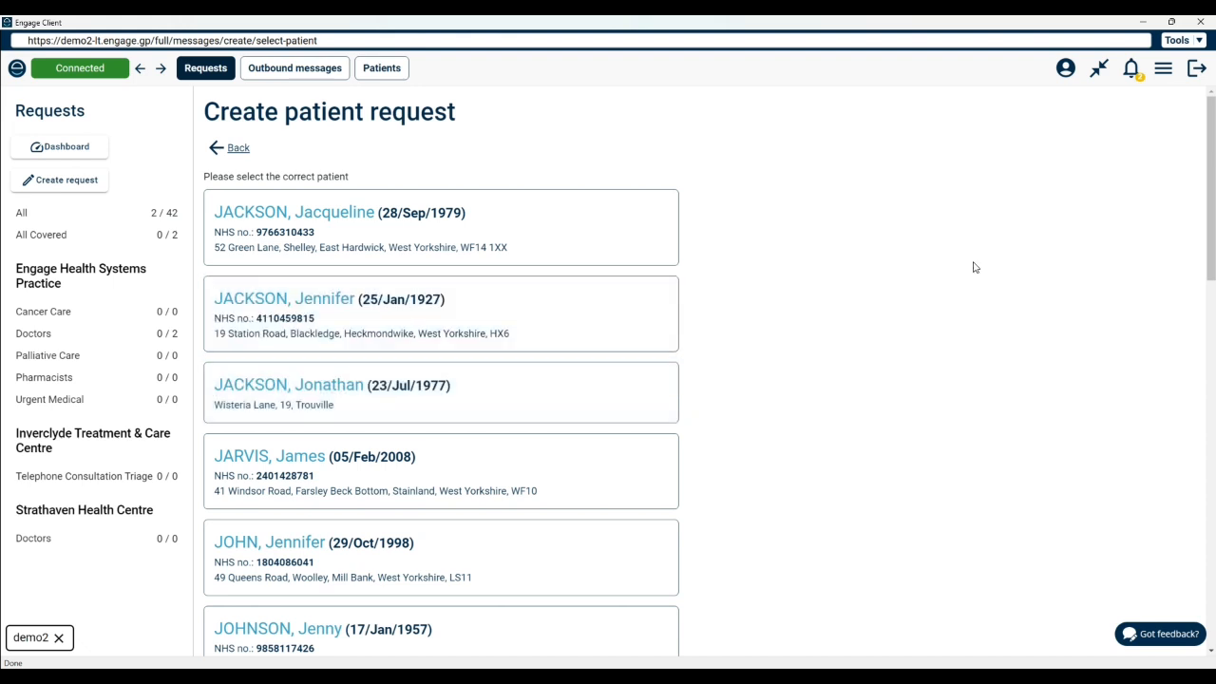
Step: Select the matching patient from the results and enter the patient's telephone number
left_click_drag(1212, 191, 1213, 293)
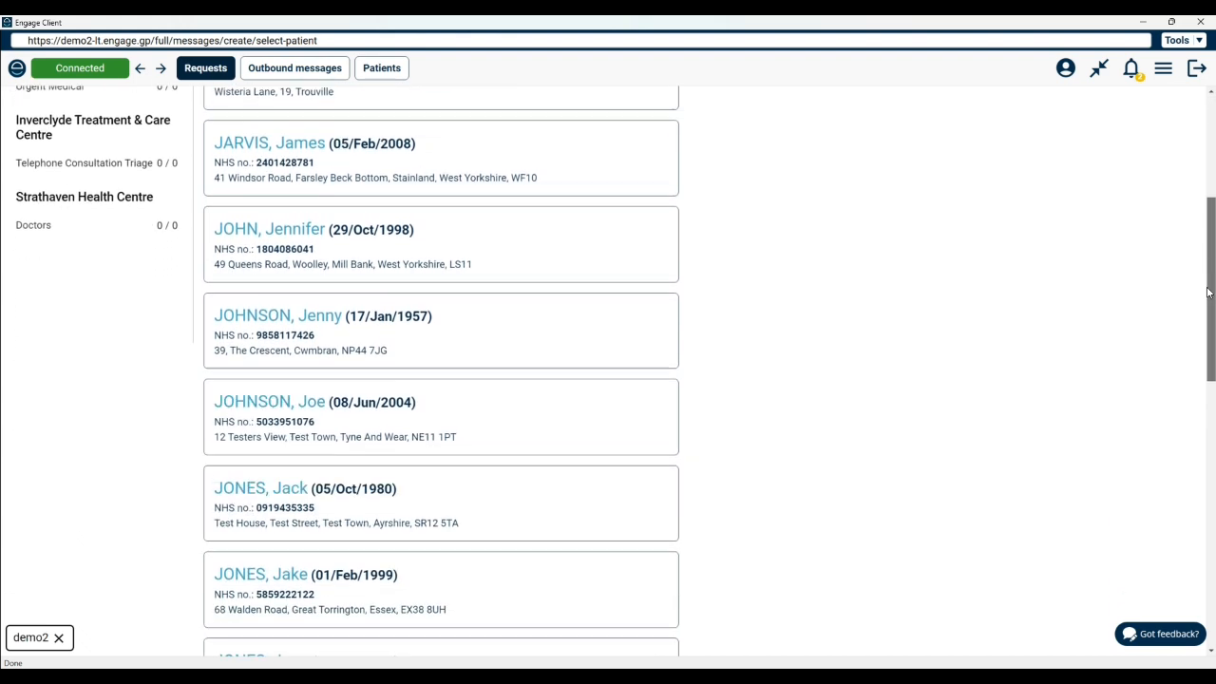
left_click(432, 324)
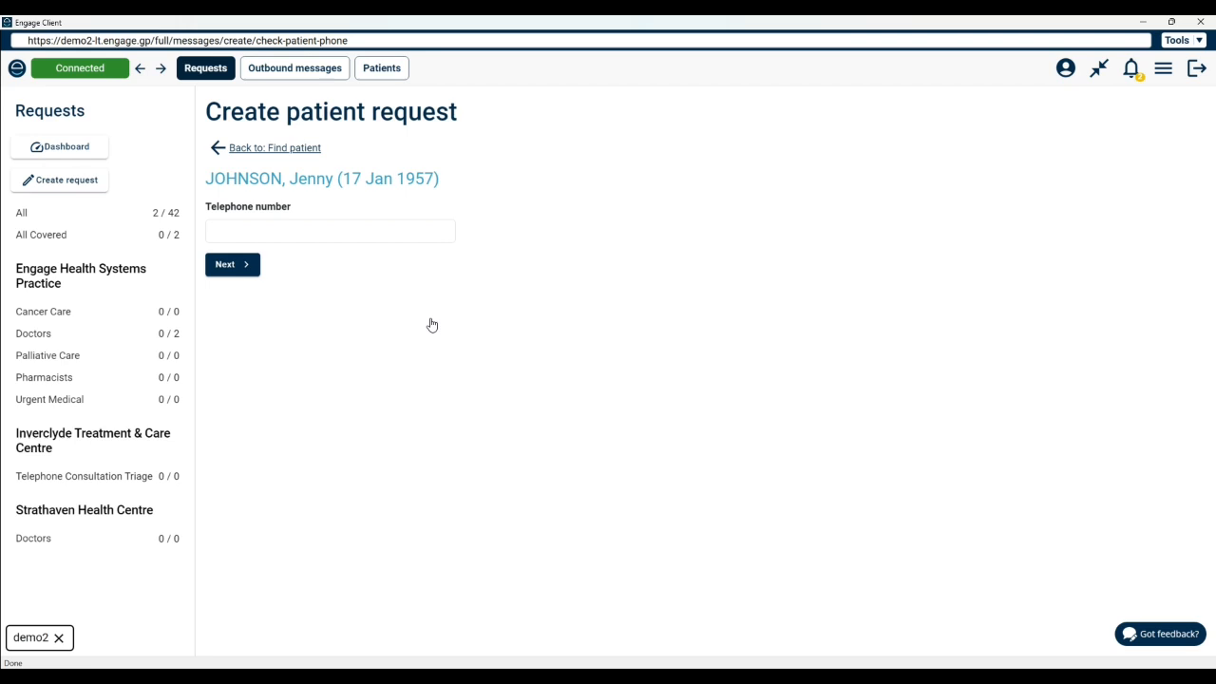
left_click(320, 233)
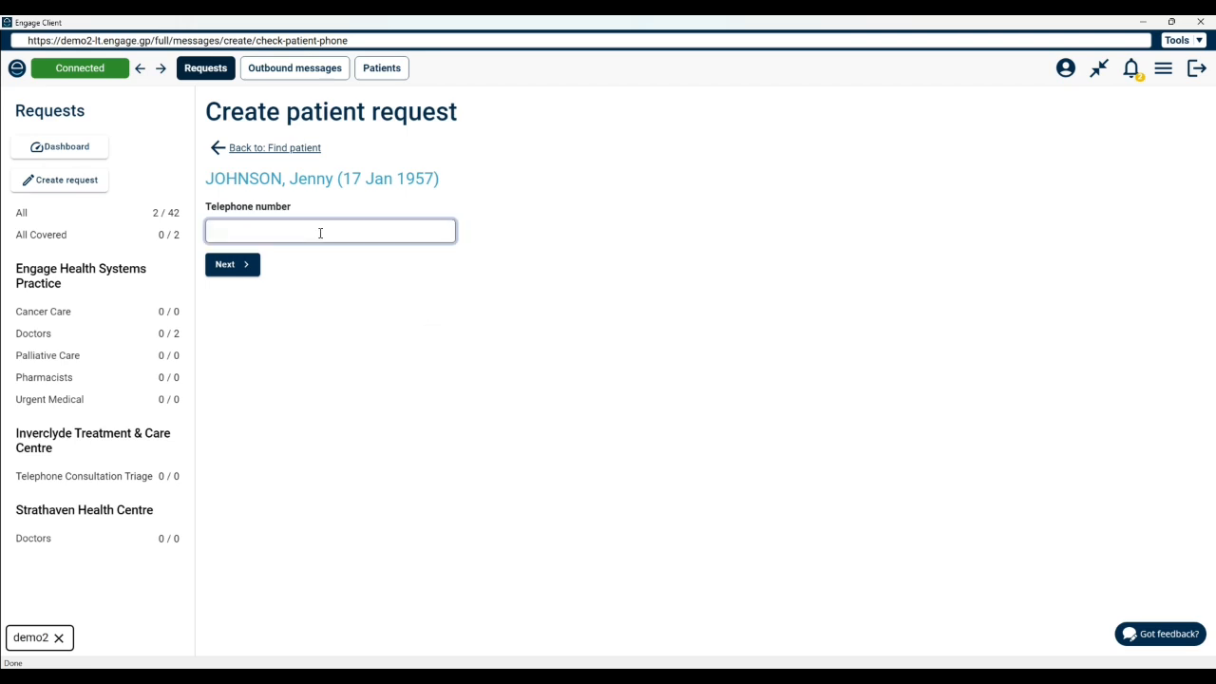
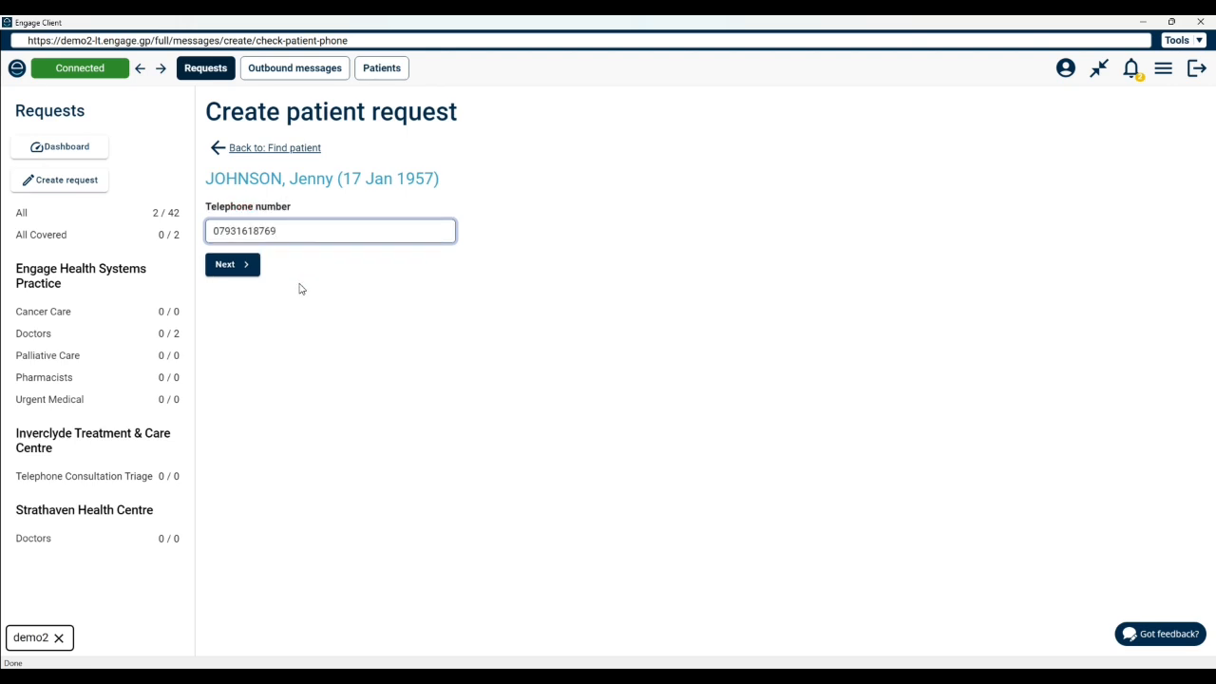
left_click(244, 266)
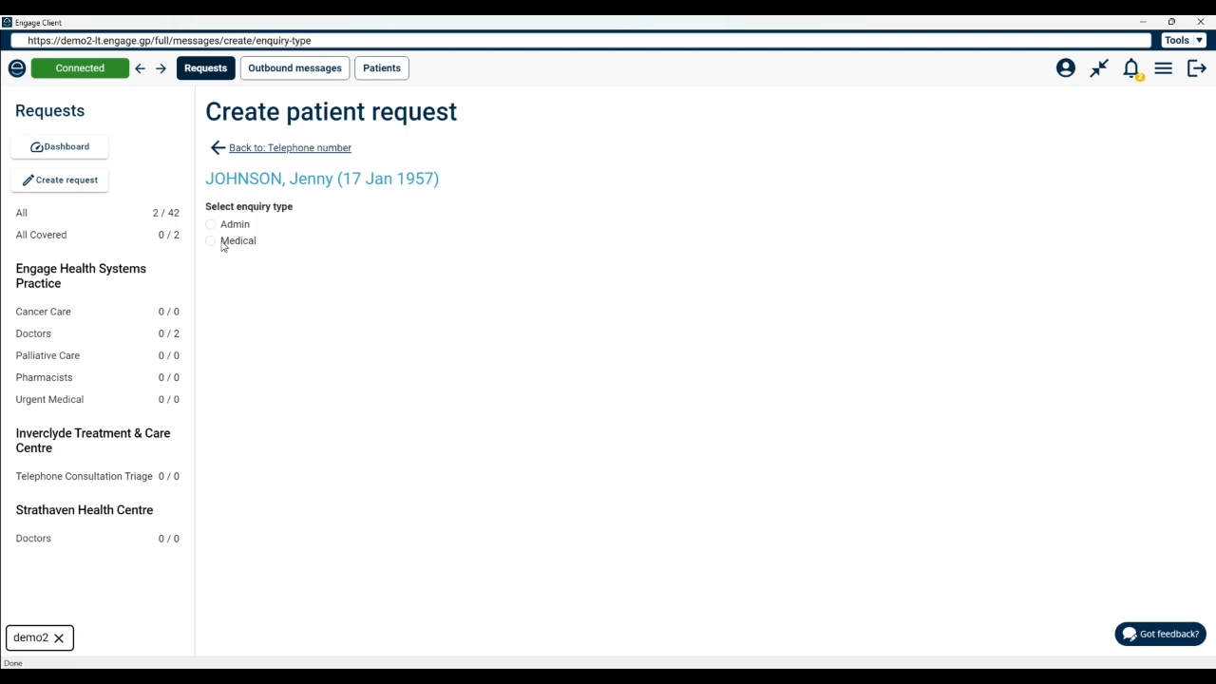
Step: Choose Medical as the enquiry type and enter 'headache' as the medical problem
left_click(209, 242)
left_click(243, 239)
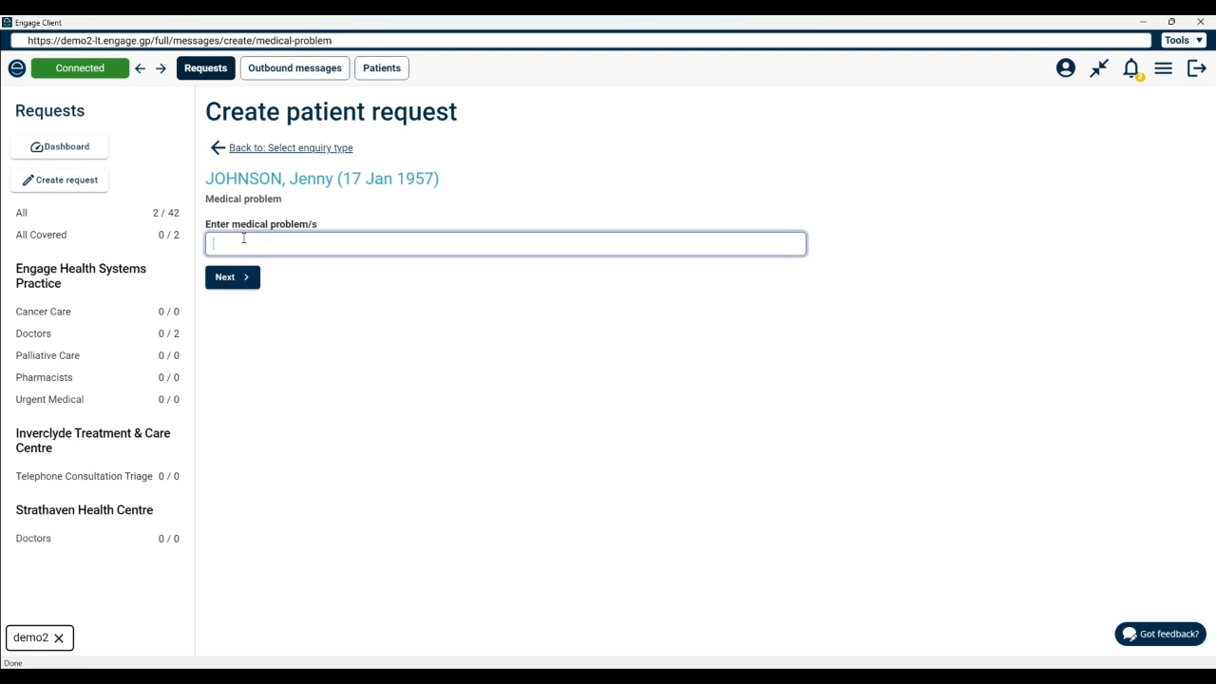
type("headach")
key("BackSpace")
type("che")
left_click(233, 282)
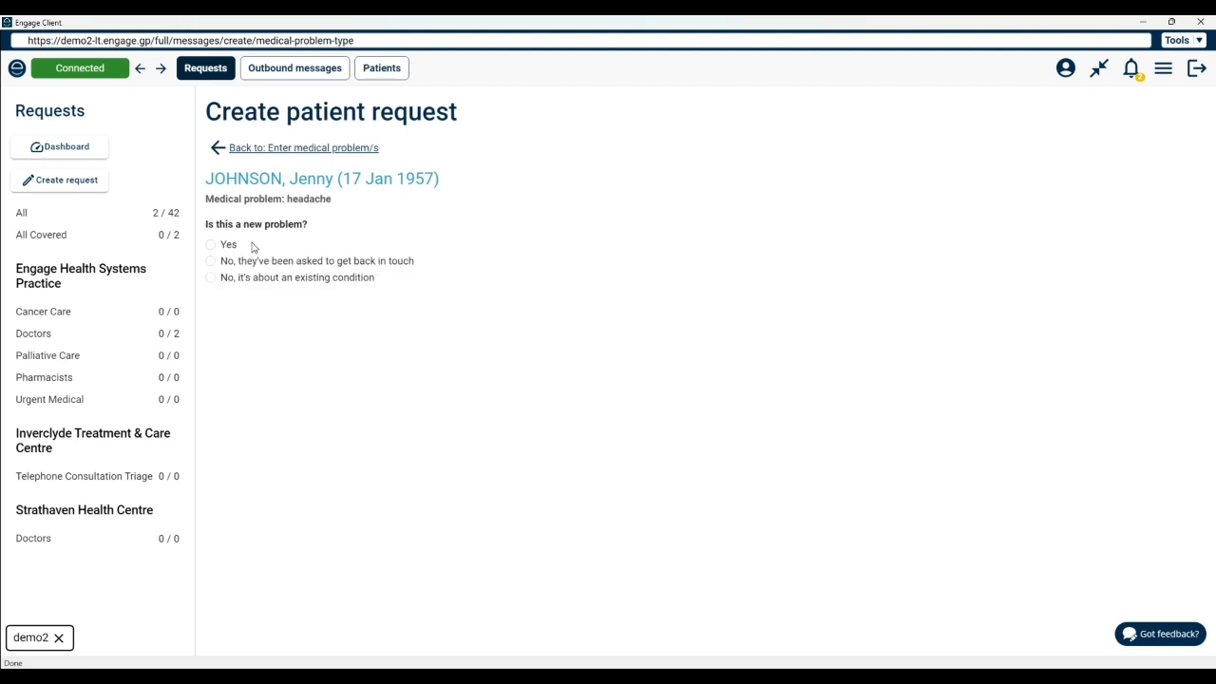
Step: Mark it as a new problem and answer the symptom duration question with '72 hours, no improvement'
left_click(210, 246)
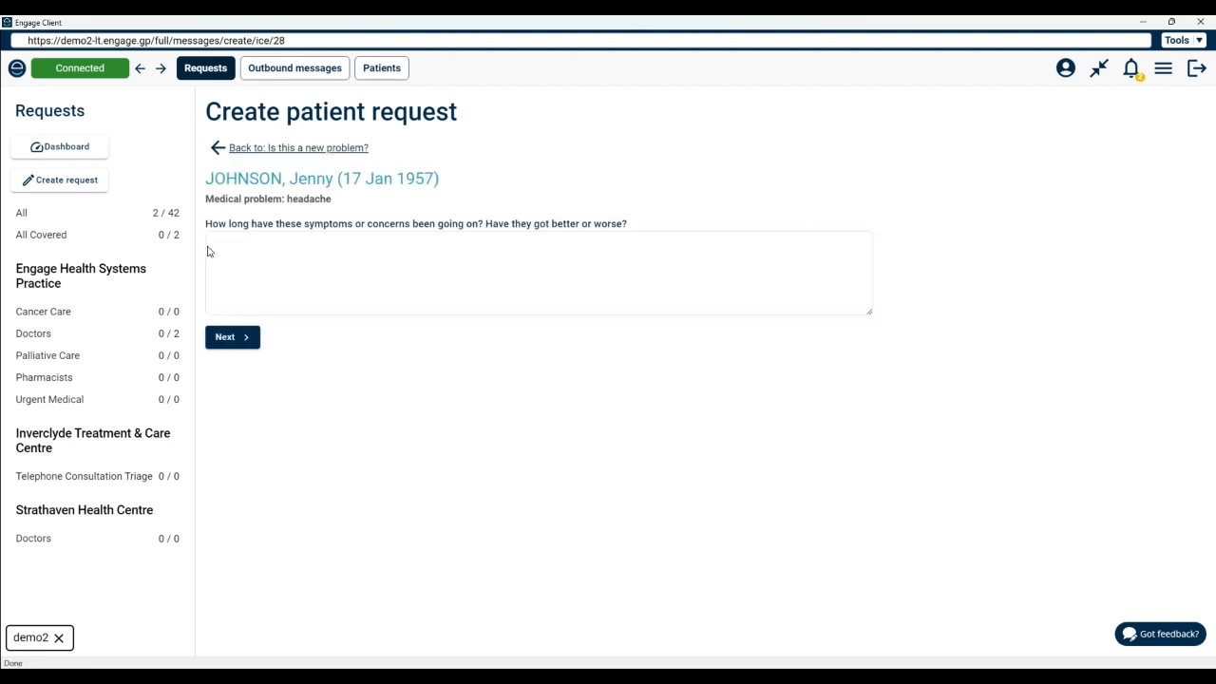
left_click(241, 249)
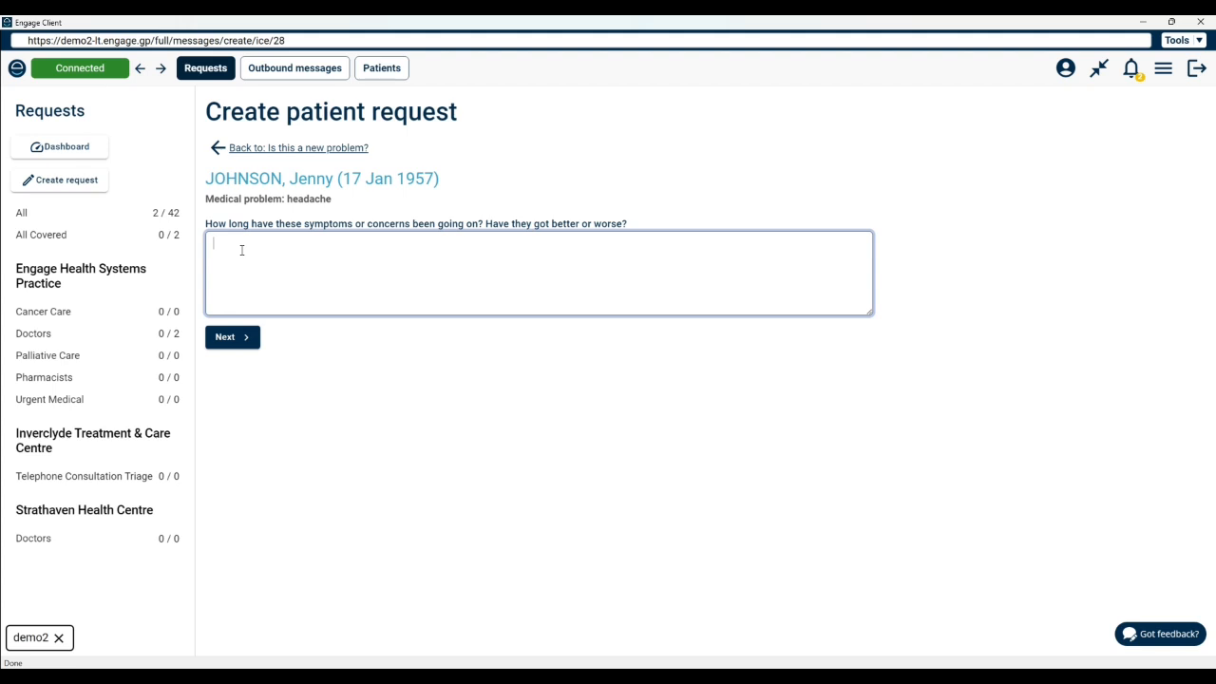
type("72 hours, no improvmen")
key("BackSpace")
key("BackSpace")
key("BackSpace")
key("BackSpace")
type("vement")
left_click(229, 338)
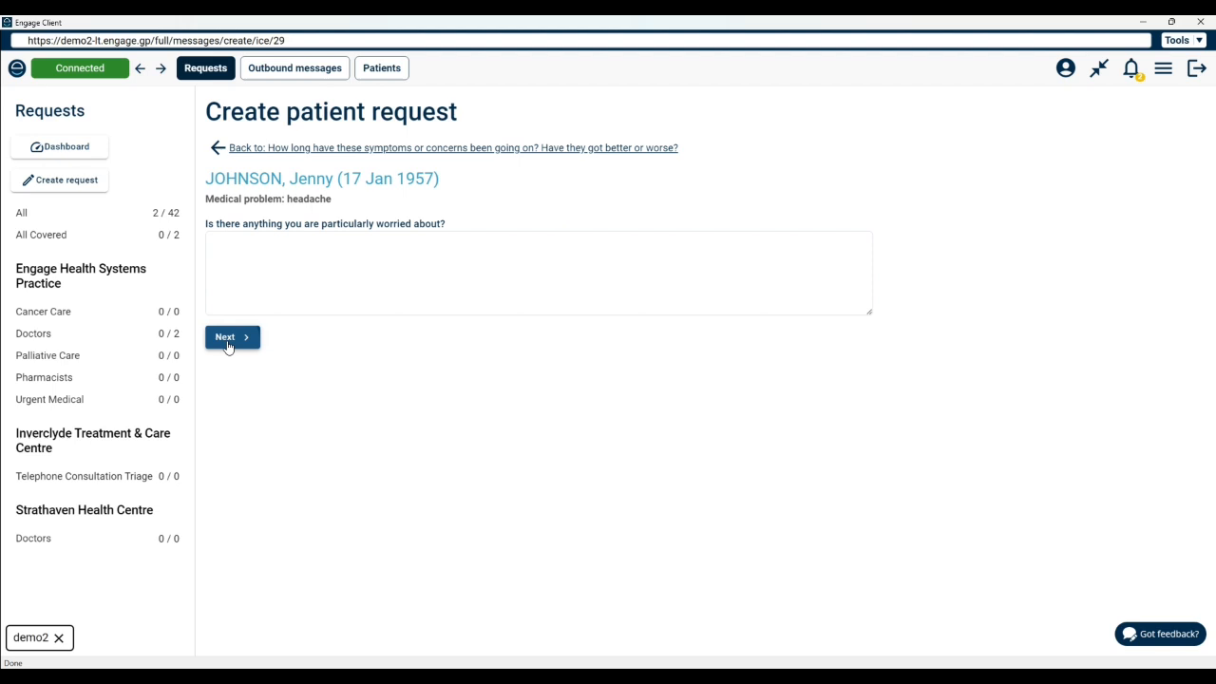
Step: Answer the worry question with 'the pain not getting better'
left_click(279, 260)
type("the pain ")
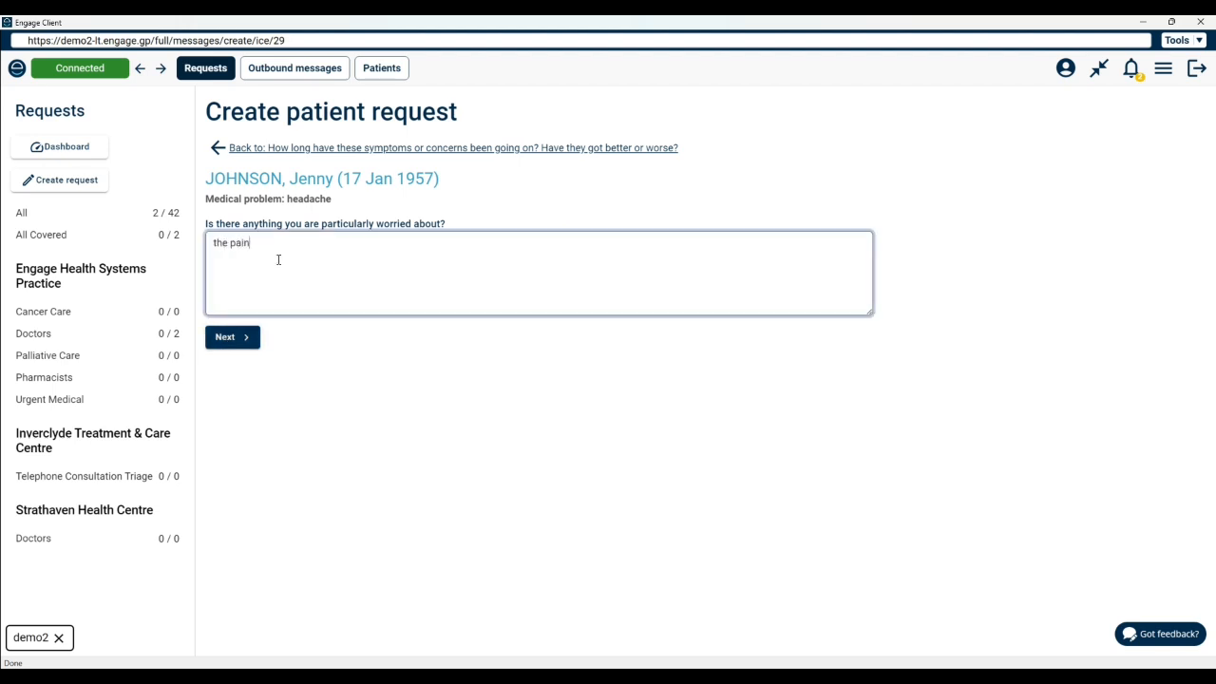
type("not getting better")
left_click(233, 338)
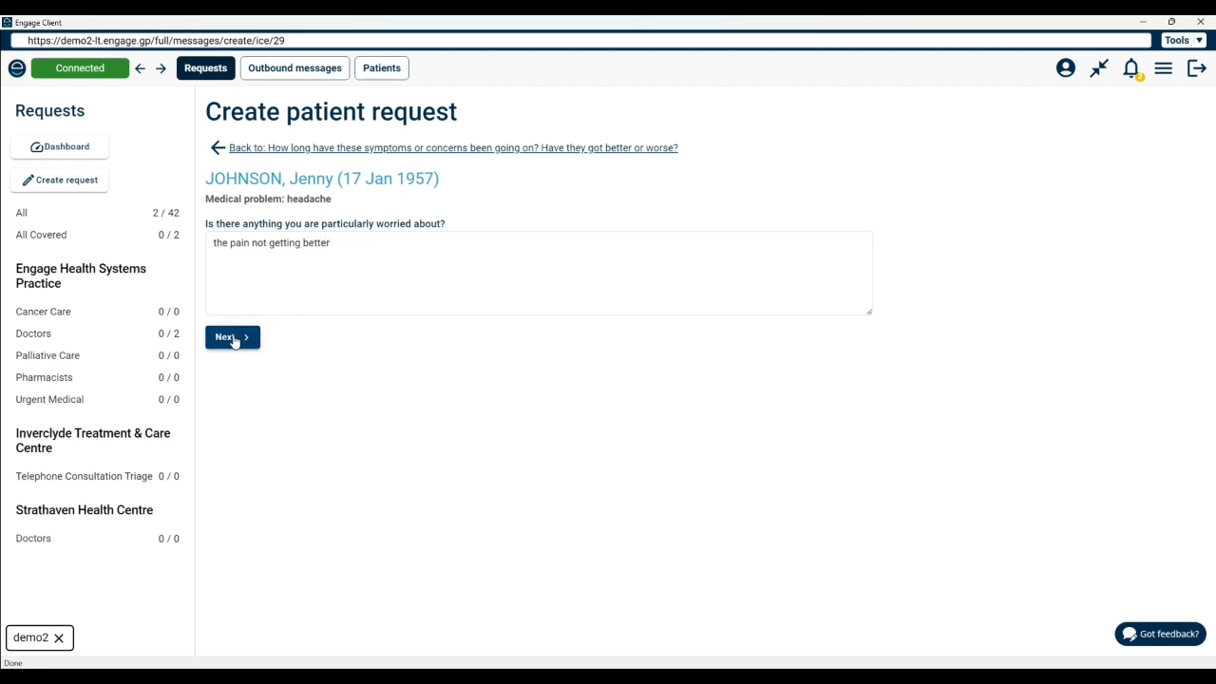
Step: Answer the possible cause question with 'not sure, could it be hormonal?'
left_click(337, 247)
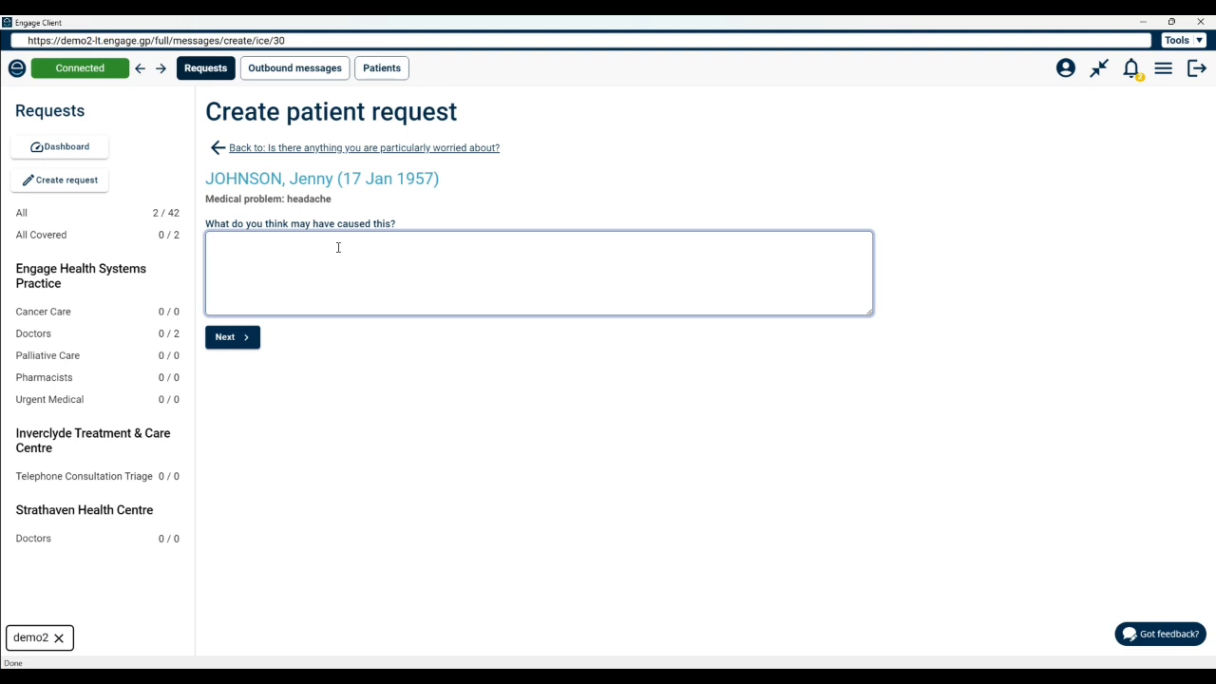
type("not sure, could it be hormonal?")
left_click(234, 339)
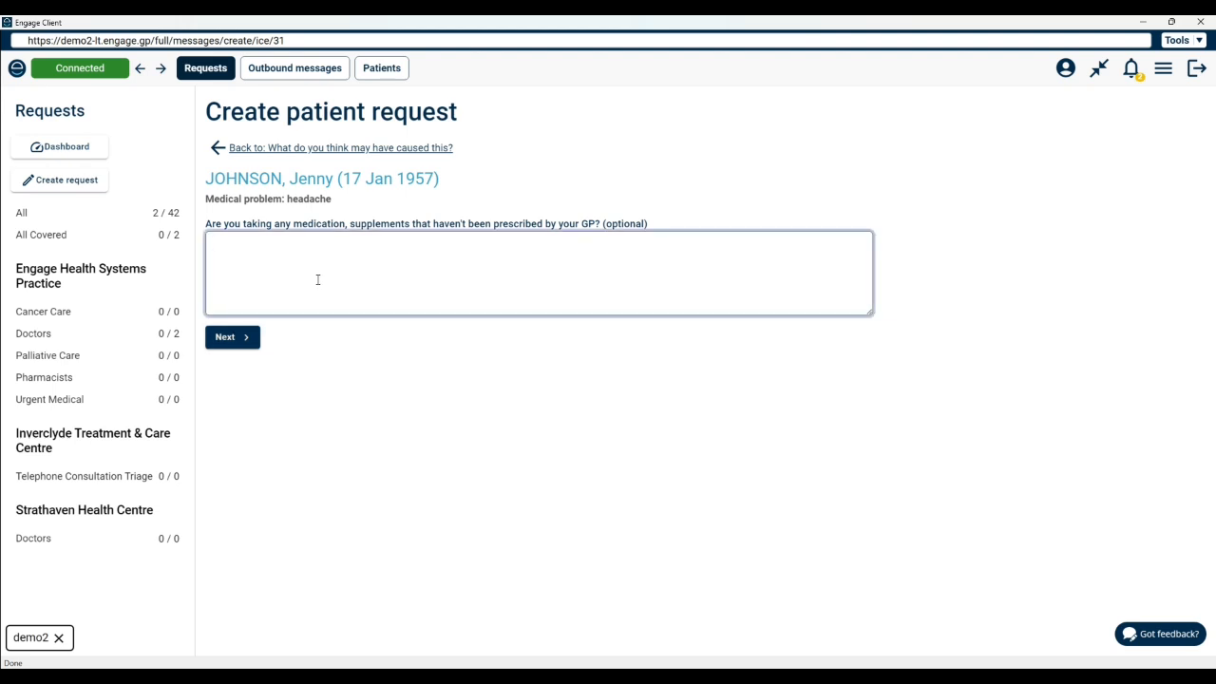
Step: Answer the medication question with 'ibuprofen, but not helped'
type("ibuprofen, but not helped")
left_click(236, 340)
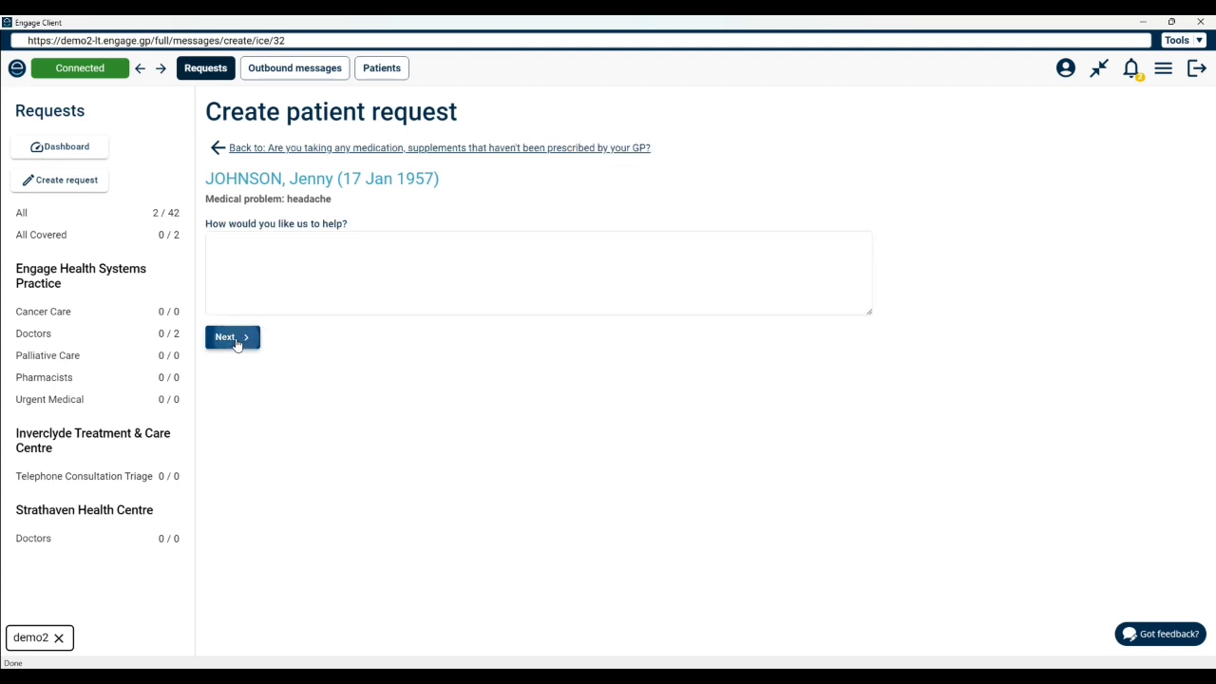
Step: Answer how the practice can help with 'speak to a GP'
left_click(347, 251)
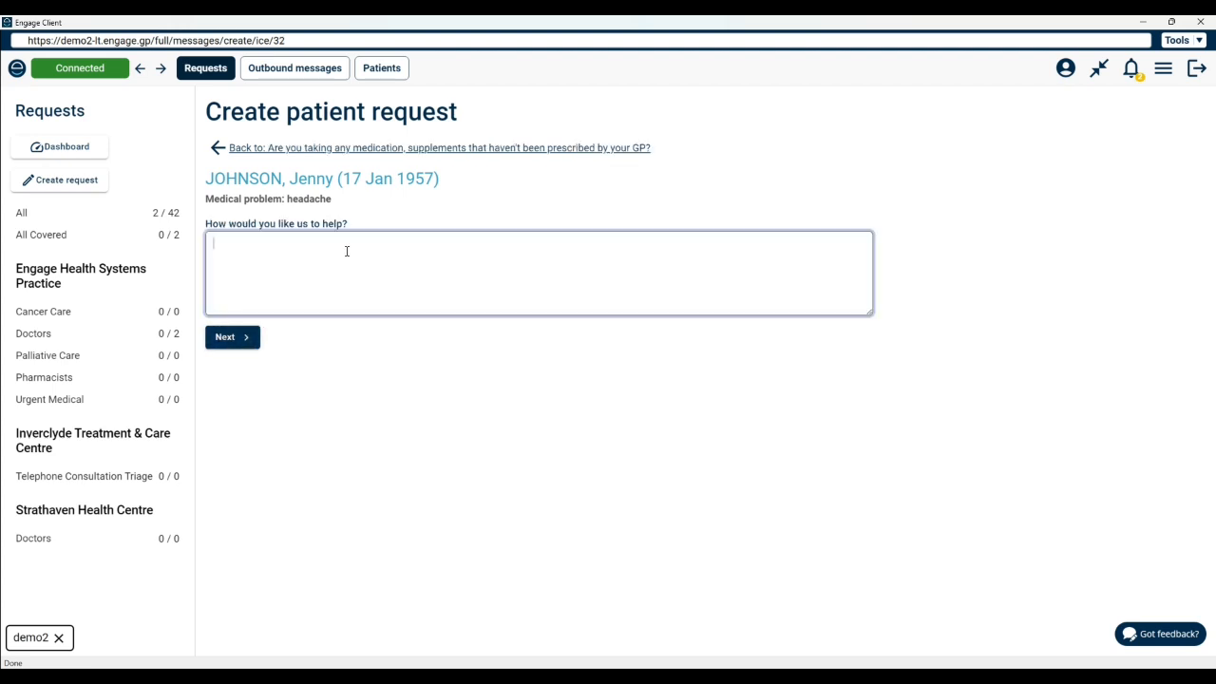
type("speak to a GP")
left_click(243, 338)
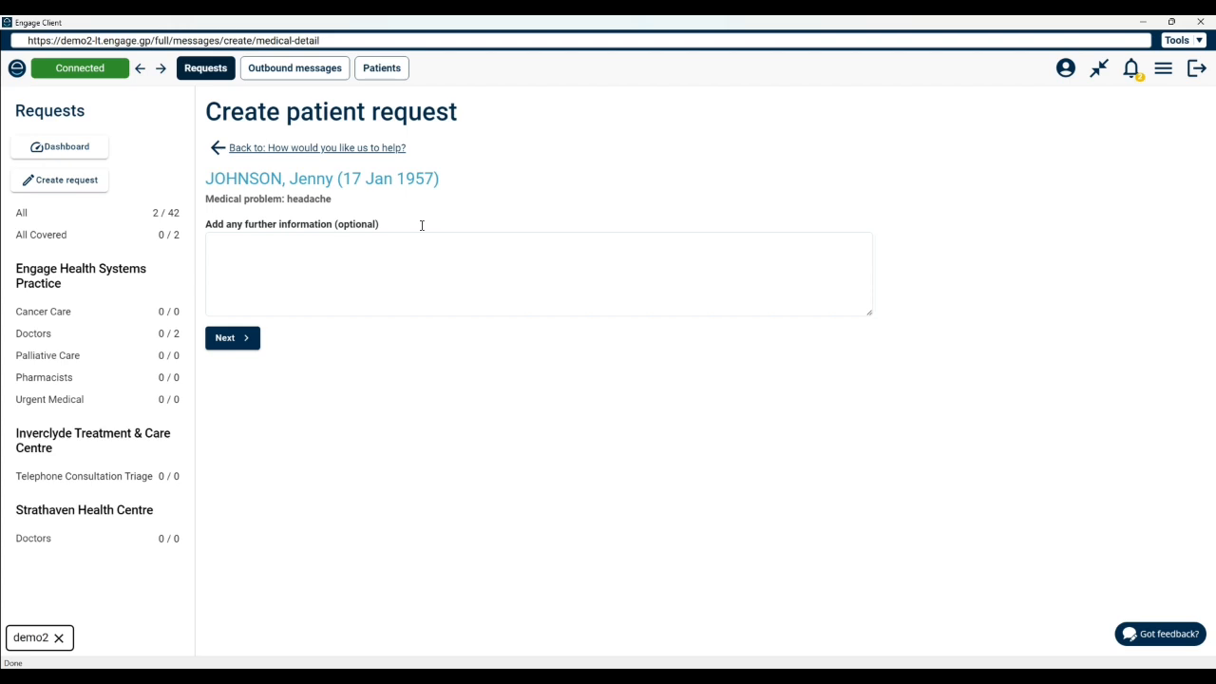
Step: Skip the further information and set the request priority to Same day
left_click(219, 347)
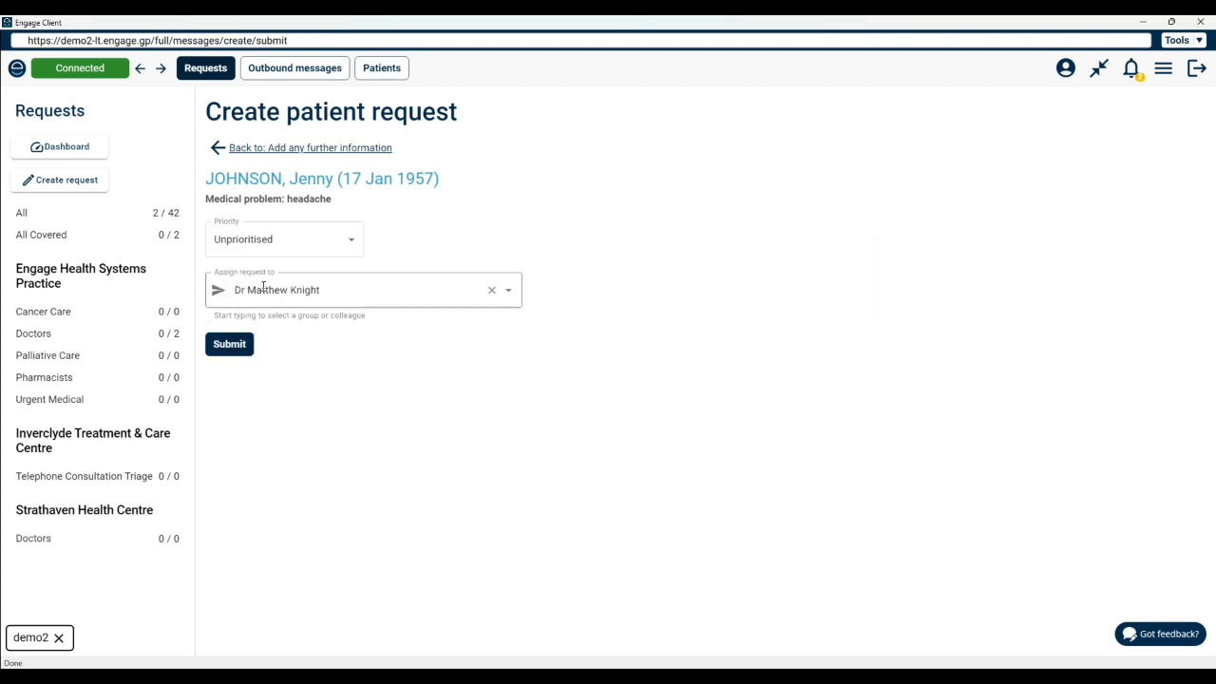
left_click(348, 244)
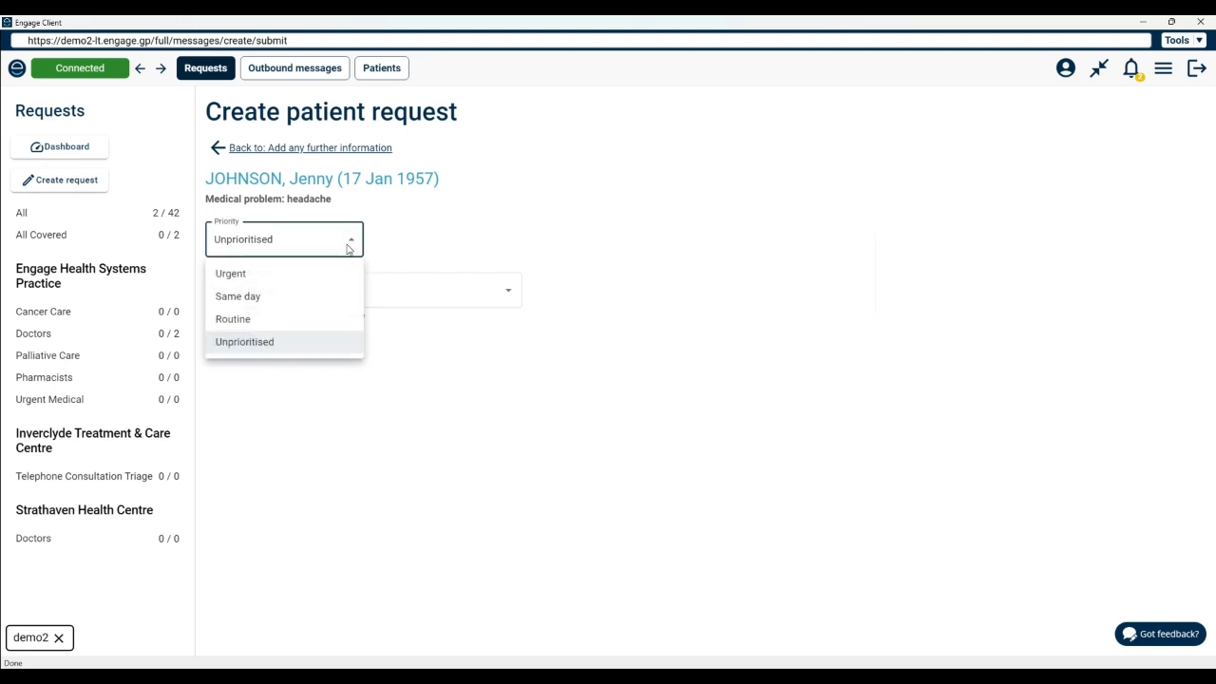
left_click(323, 295)
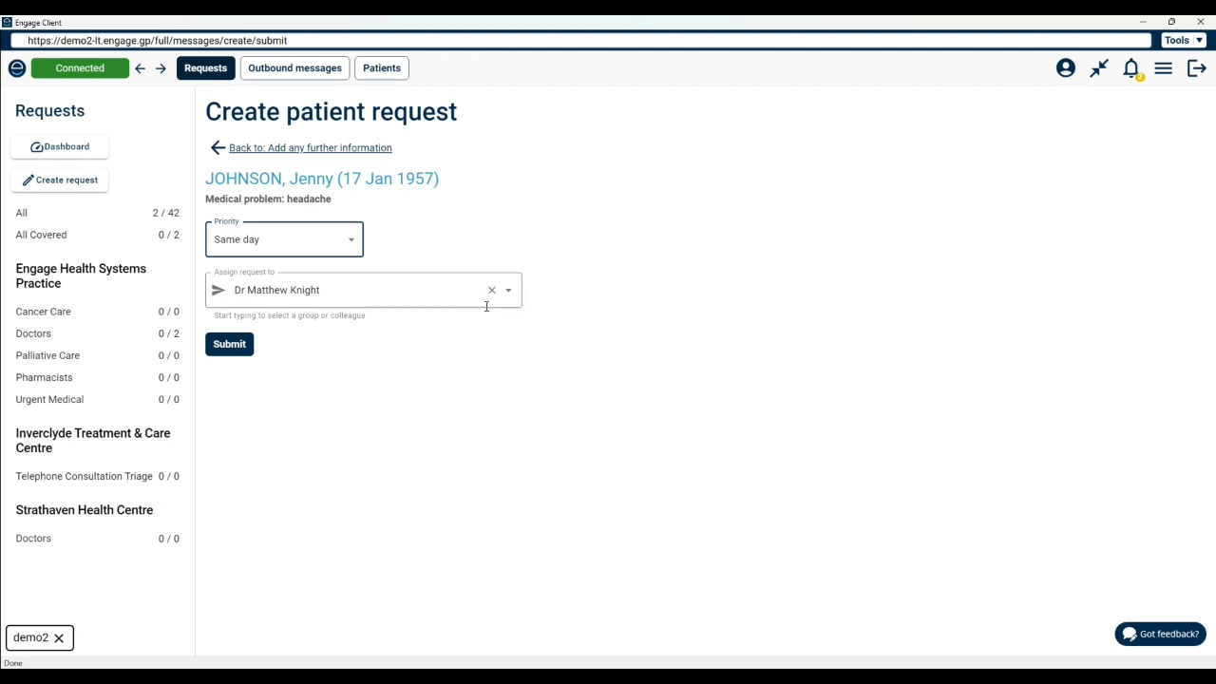
Step: Assign the request to the Doctors group
left_click(511, 295)
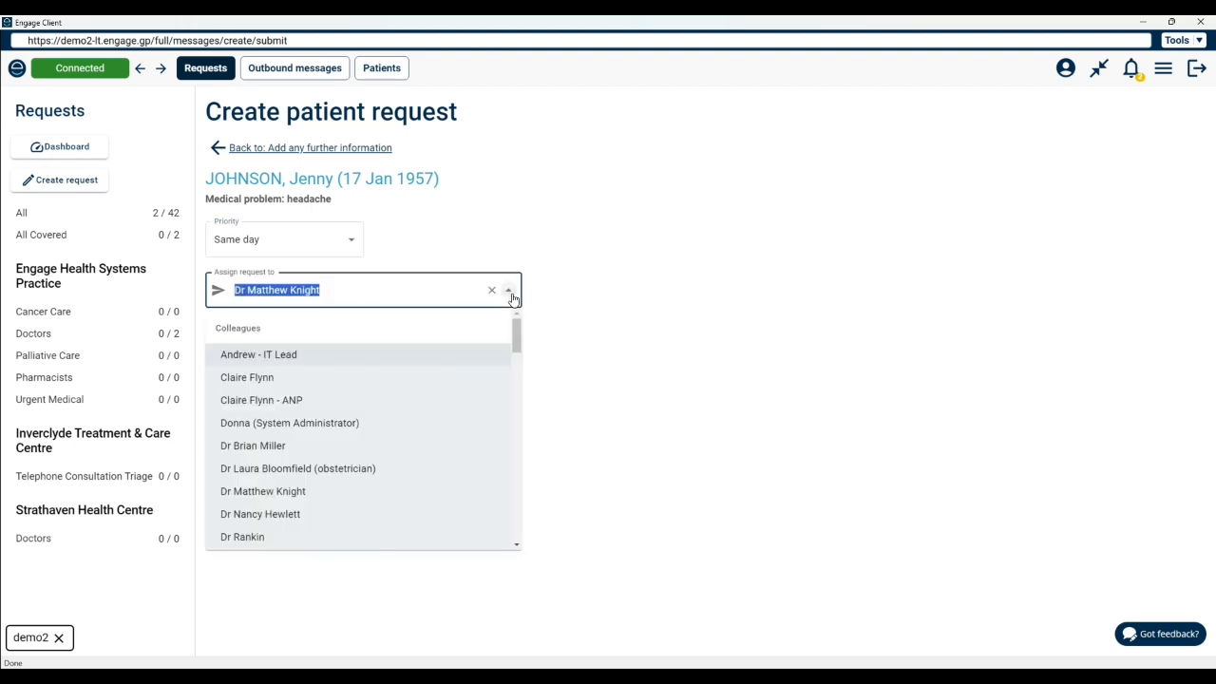
left_click_drag(519, 340, 504, 414)
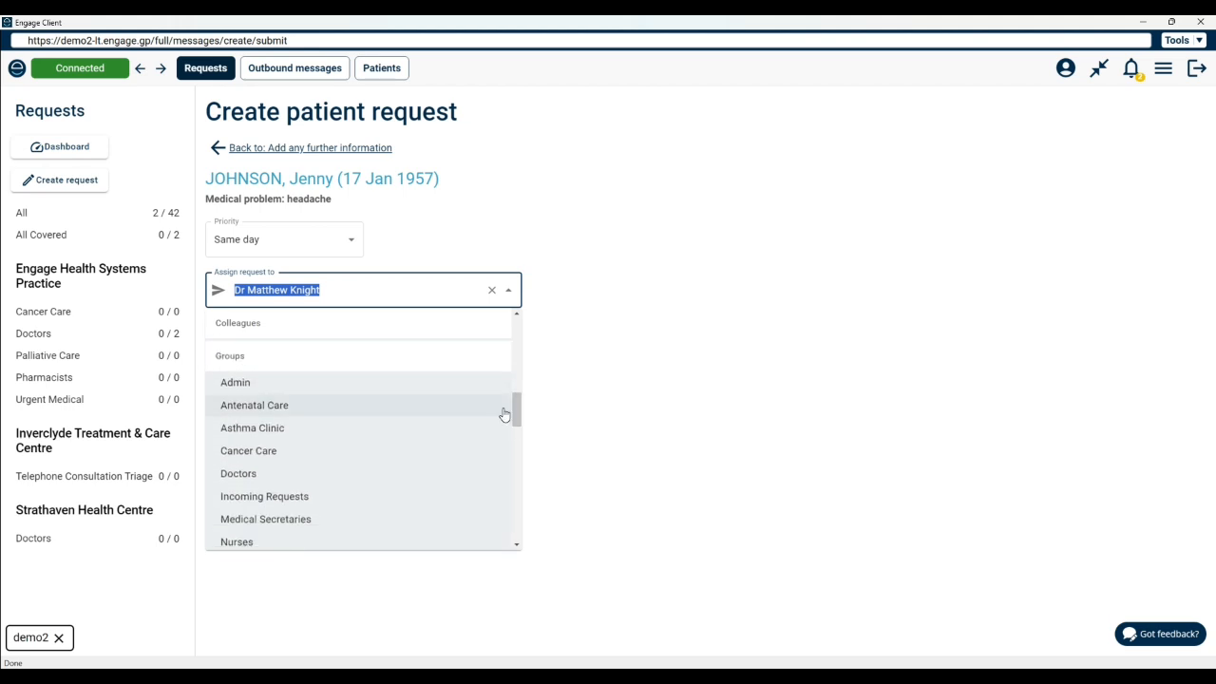
left_click(317, 472)
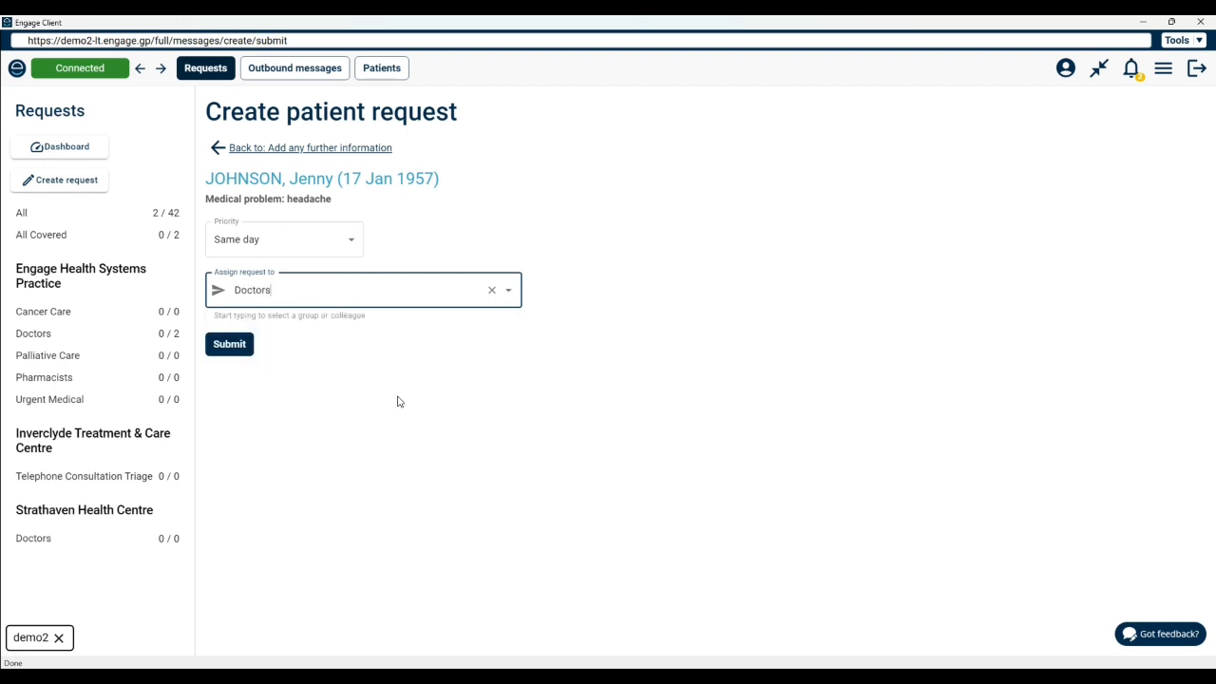
Step: Submit the new patient request
left_click(67, 149)
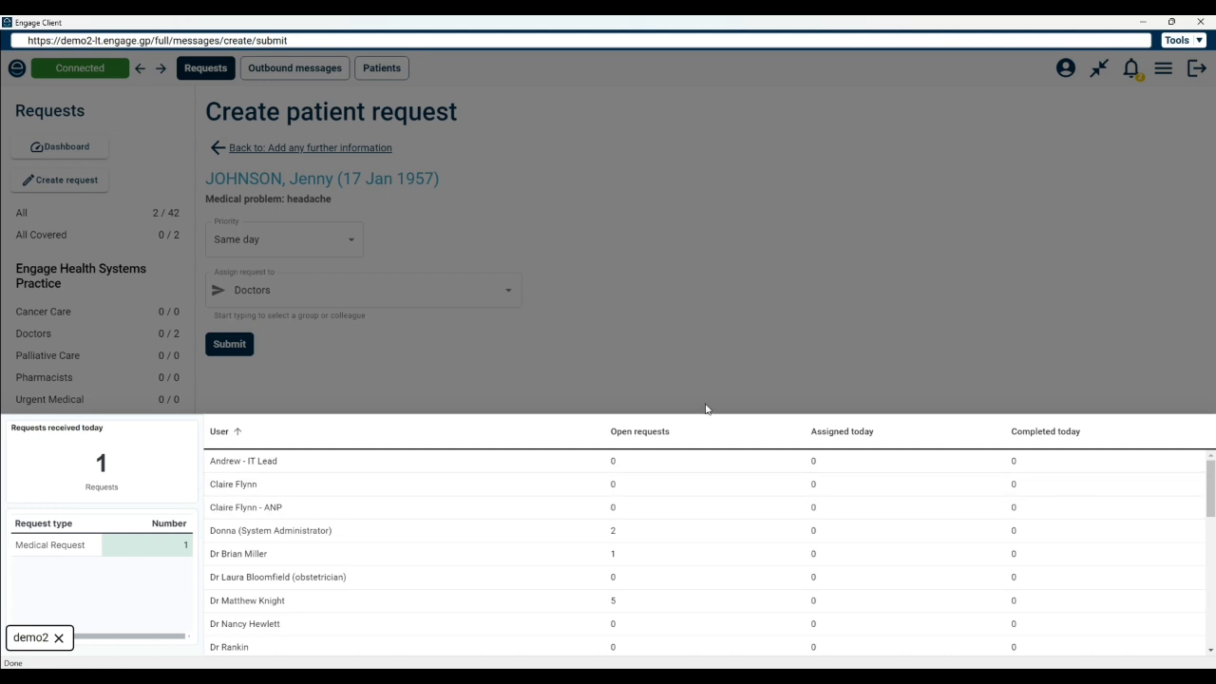
left_click(712, 357)
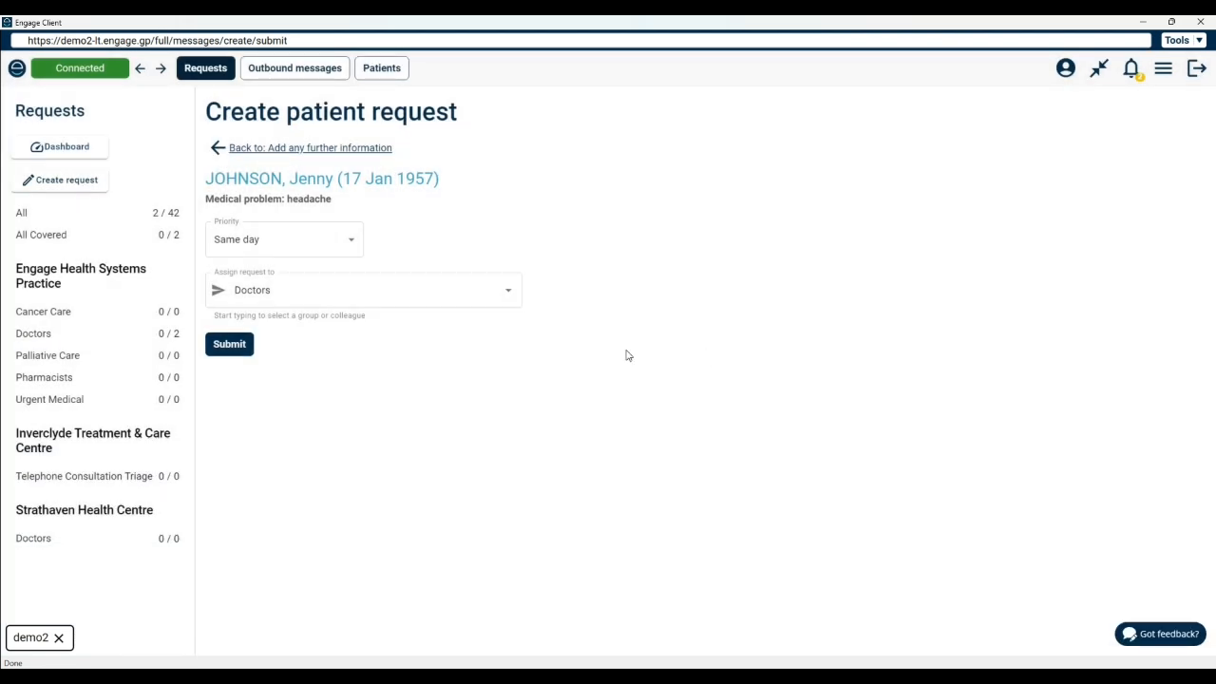
left_click(227, 345)
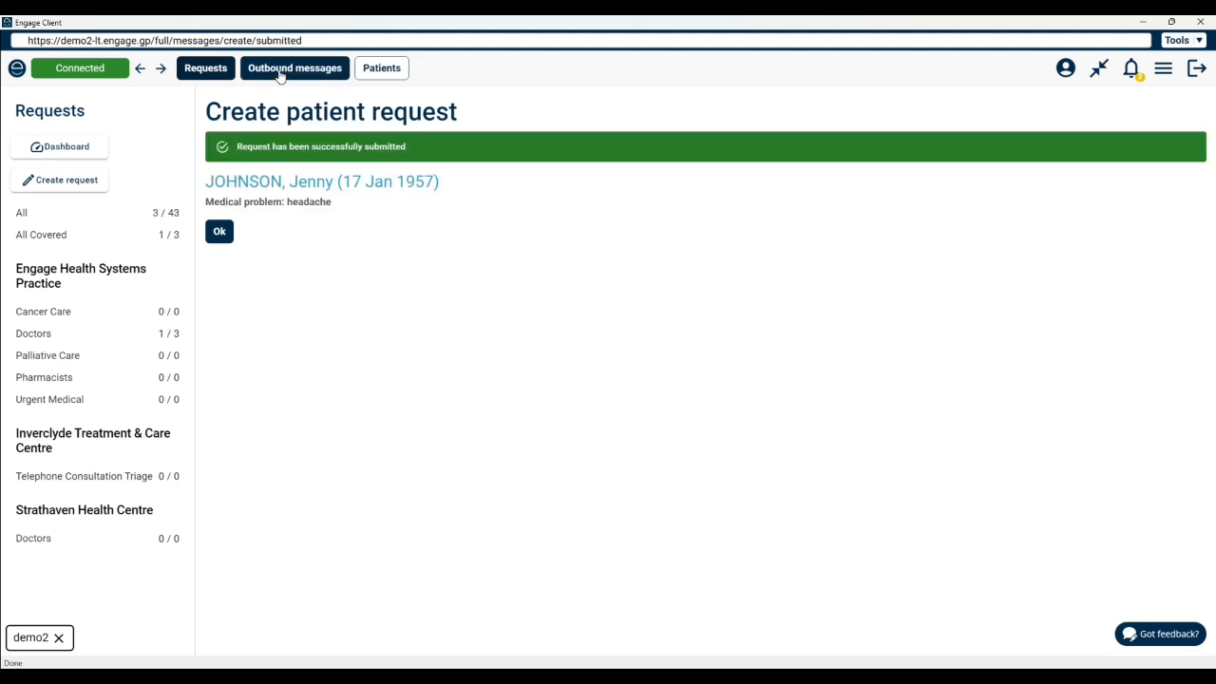
Step: Open the new headache request from the requests list and review its full request and request details
left_click(205, 70)
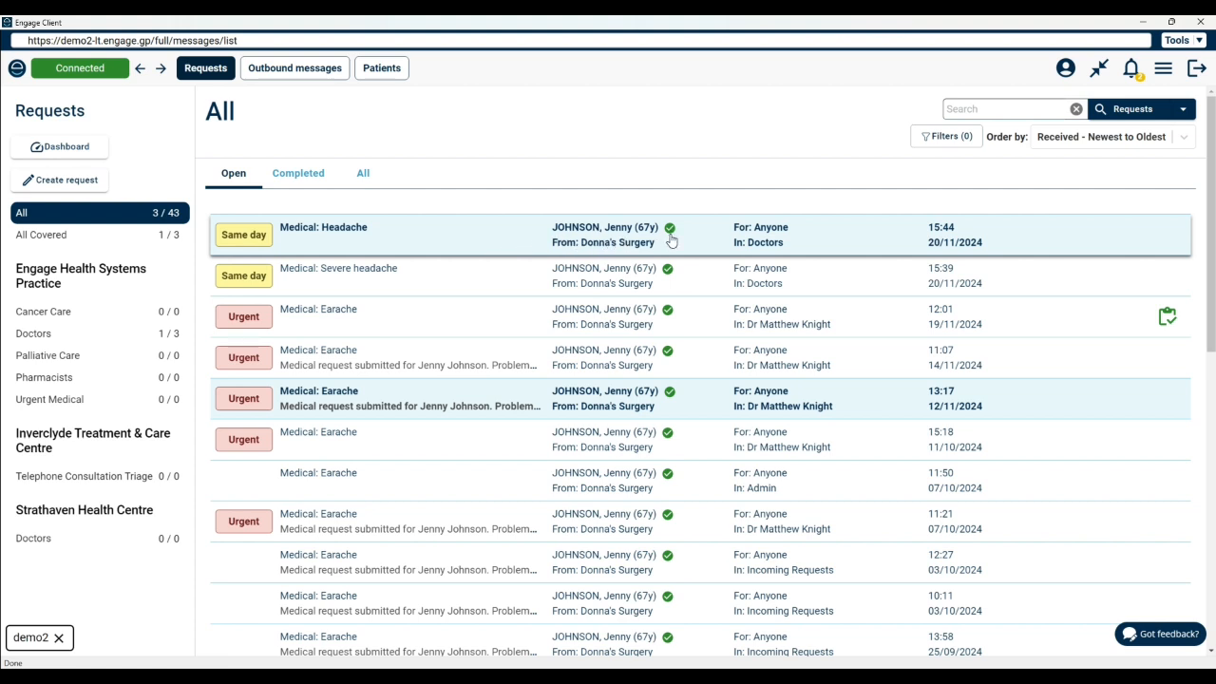
left_click(437, 234)
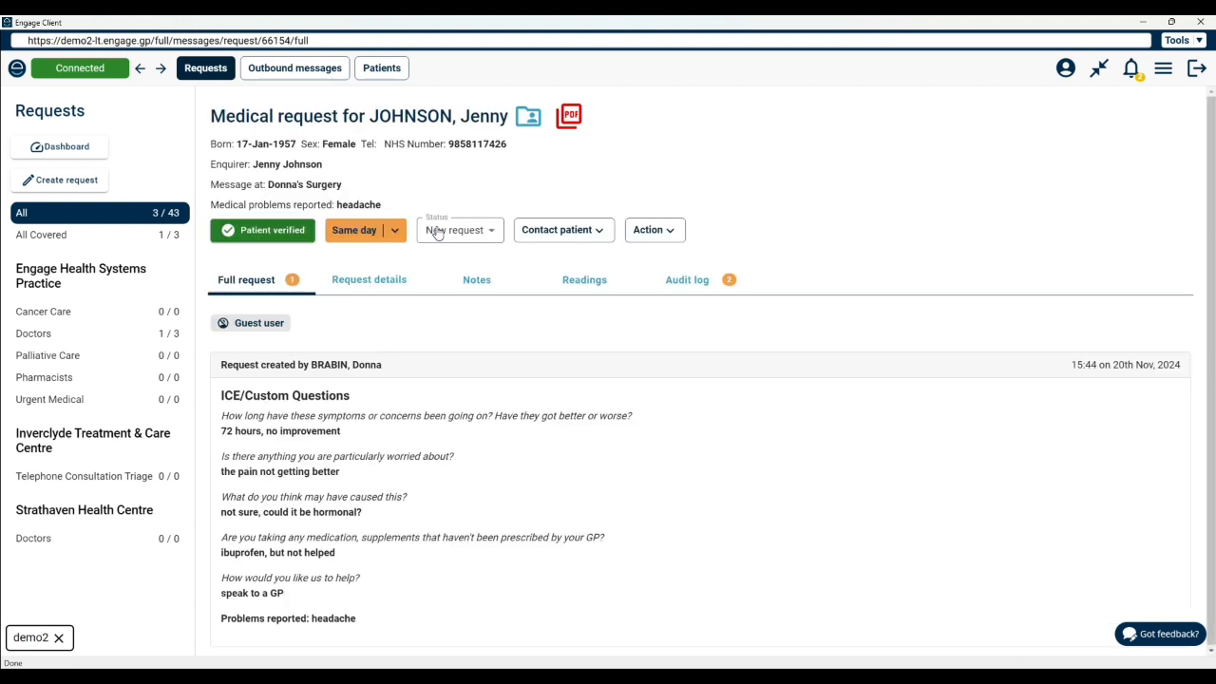
left_click(379, 280)
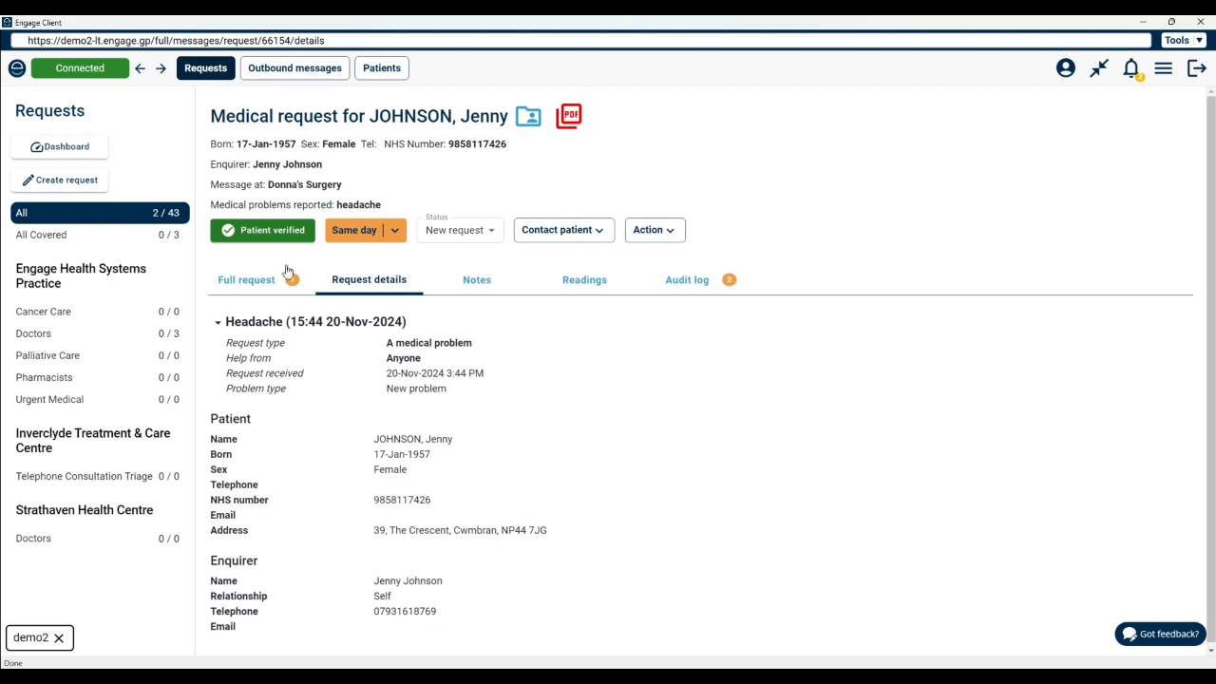
left_click(244, 278)
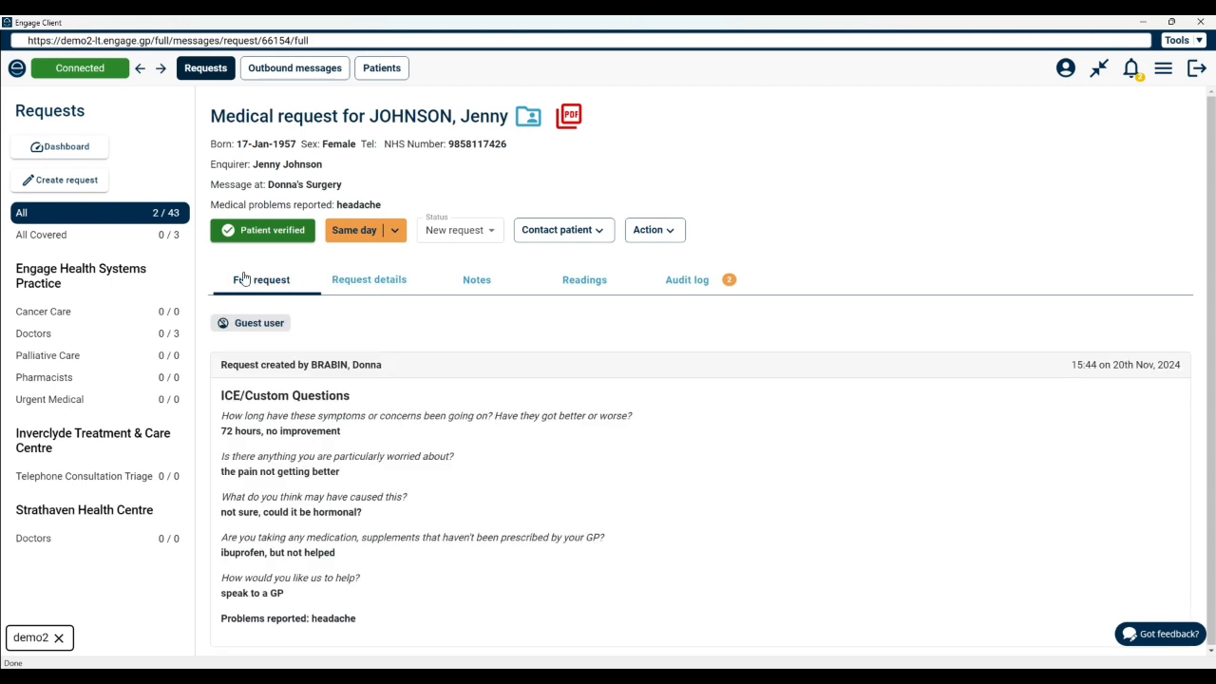
left_click(369, 280)
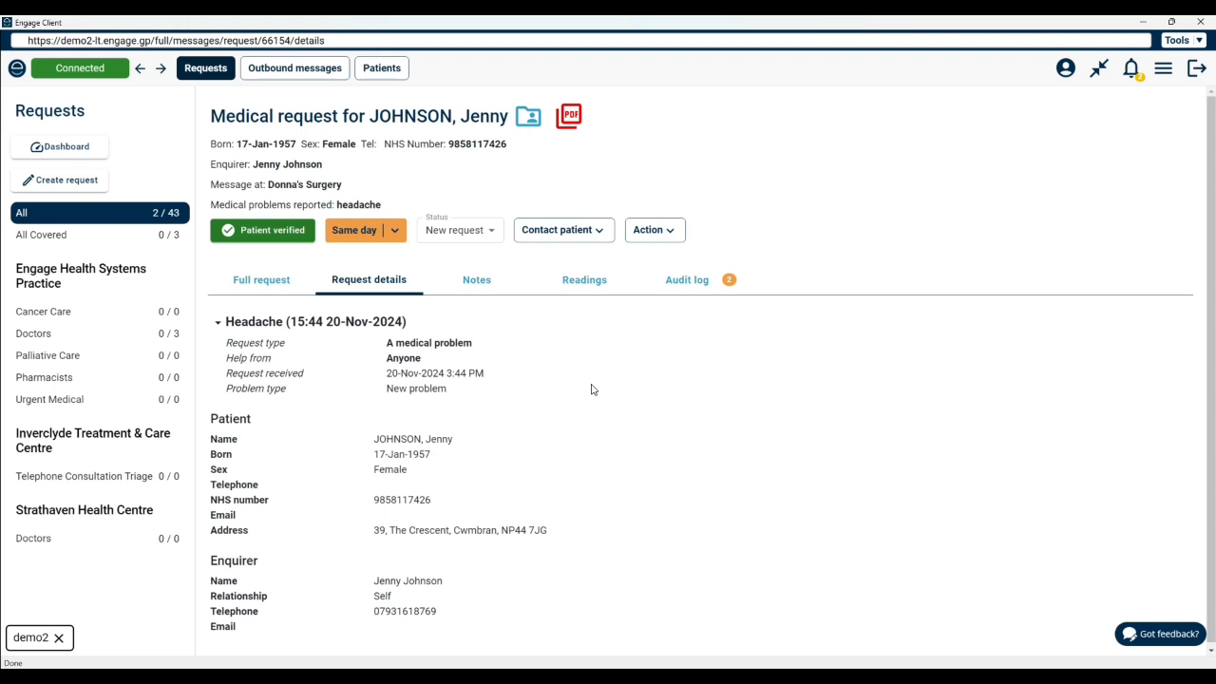
left_click(491, 234)
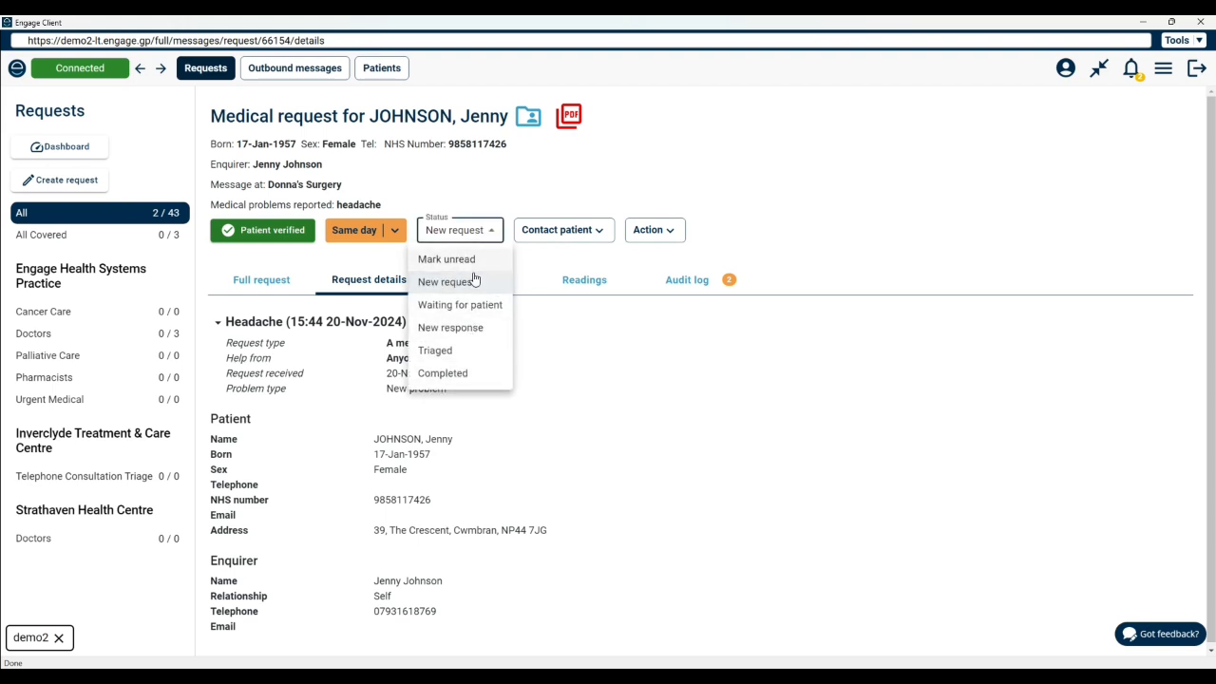
left_click(677, 236)
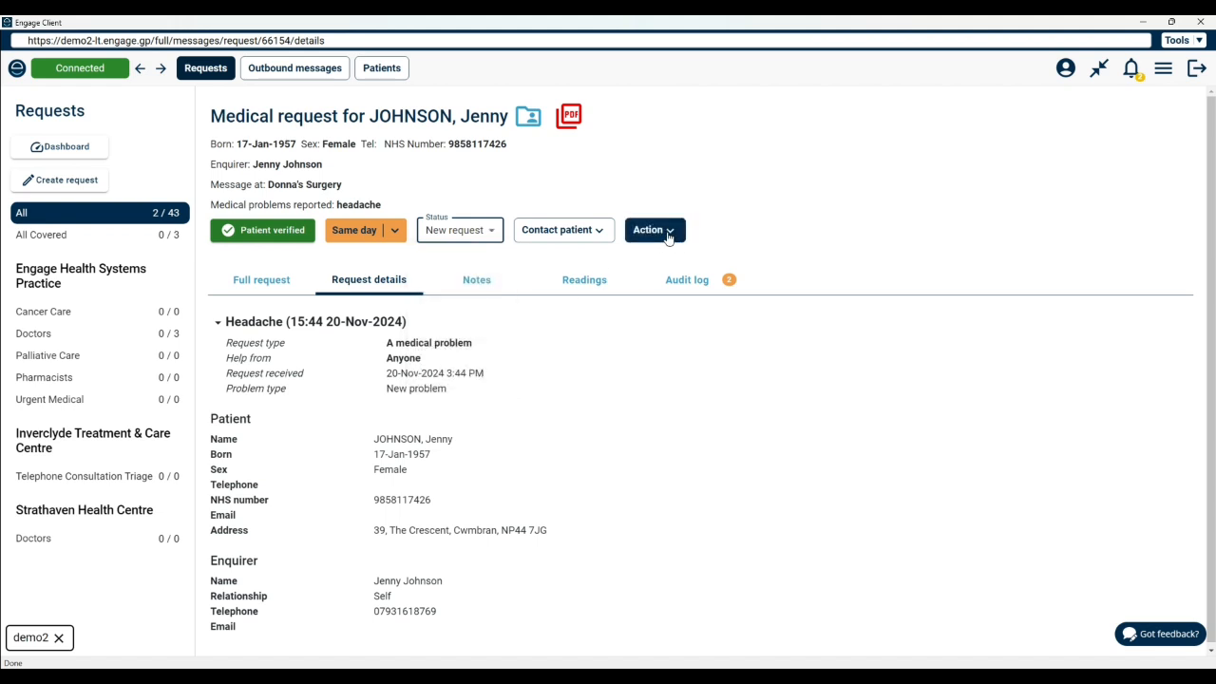
left_click(668, 236)
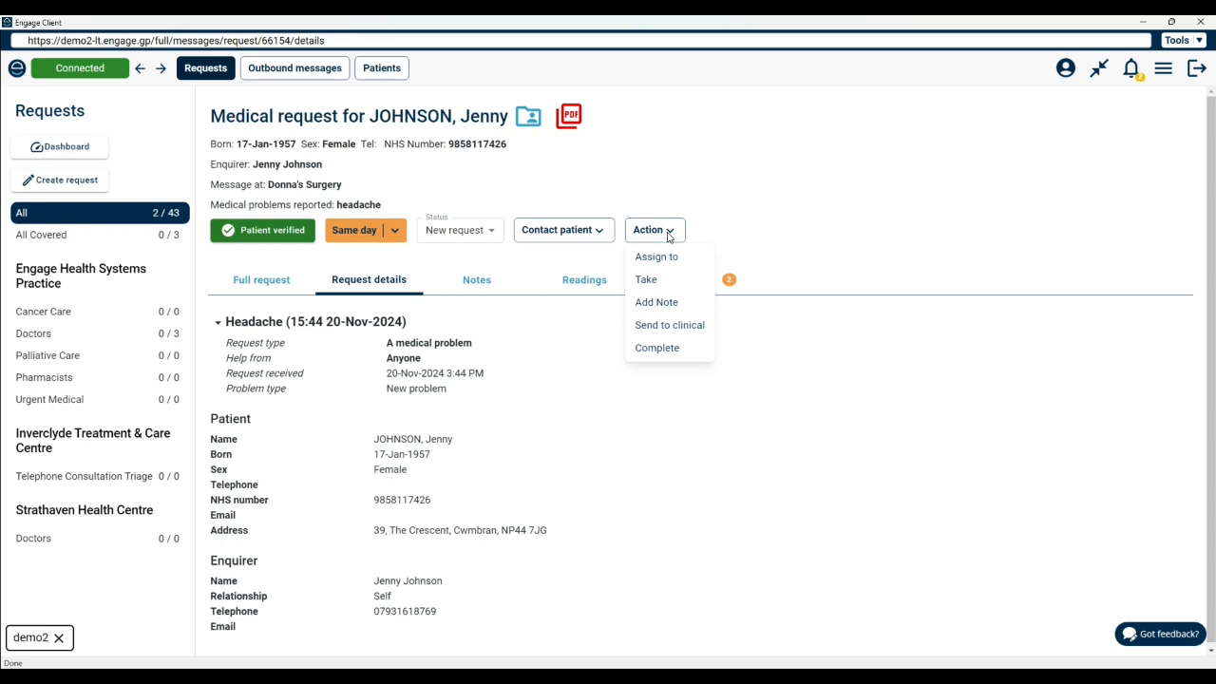
left_click(668, 326)
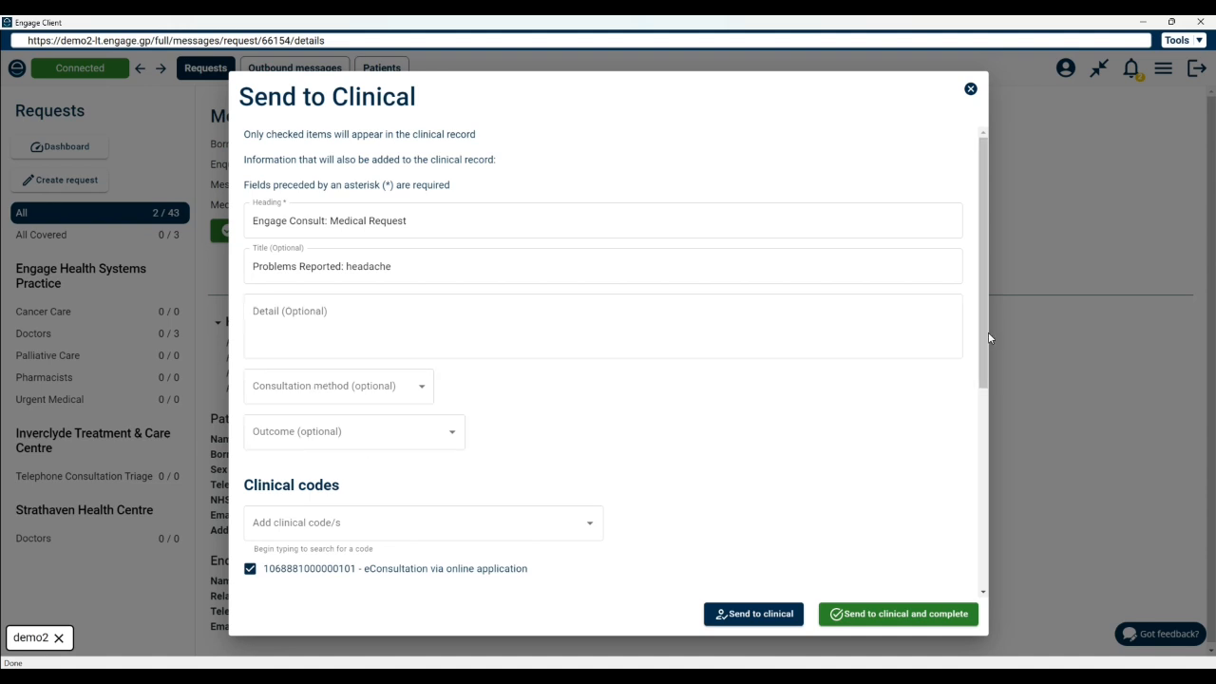
left_click_drag(989, 334, 990, 371)
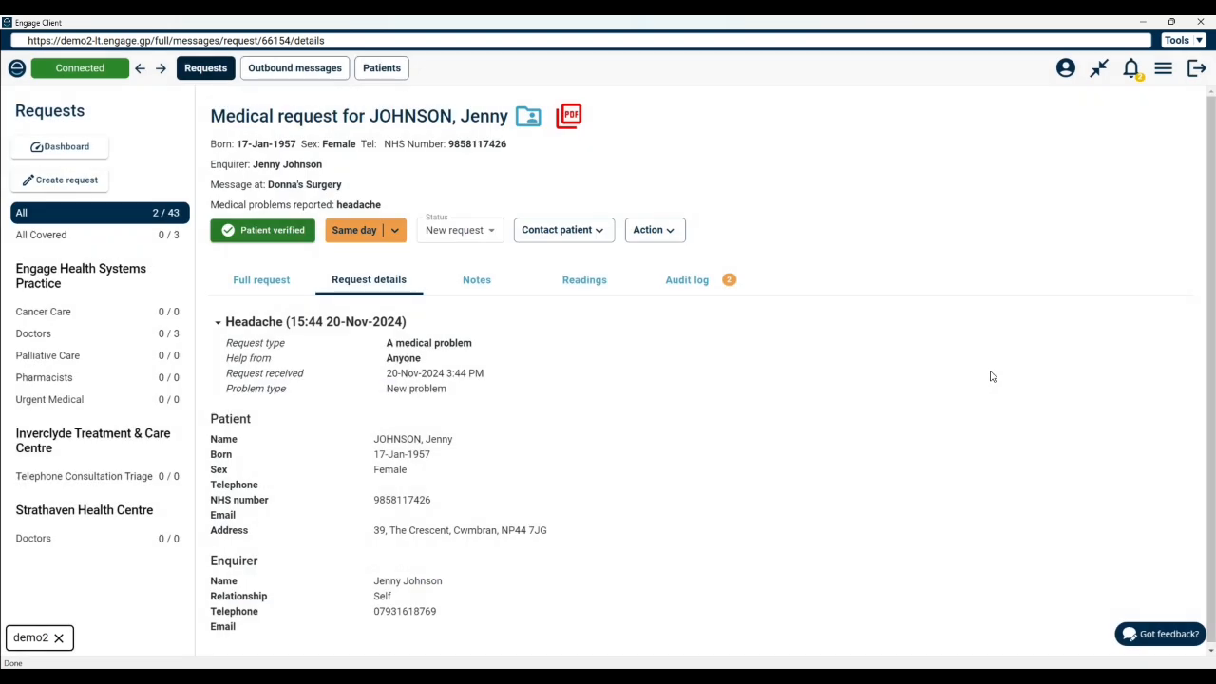
Step: Open Send to Clinical for the request and review the preview of the ICE/custom question answers
left_click(654, 229)
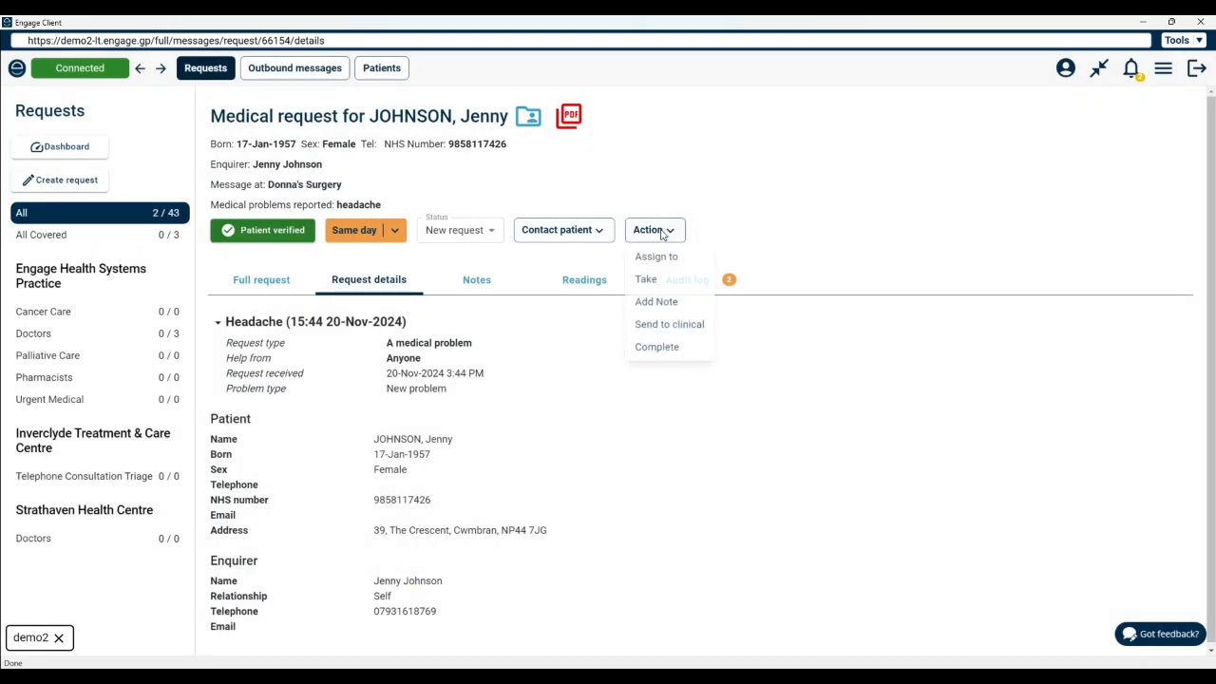
left_click(643, 323)
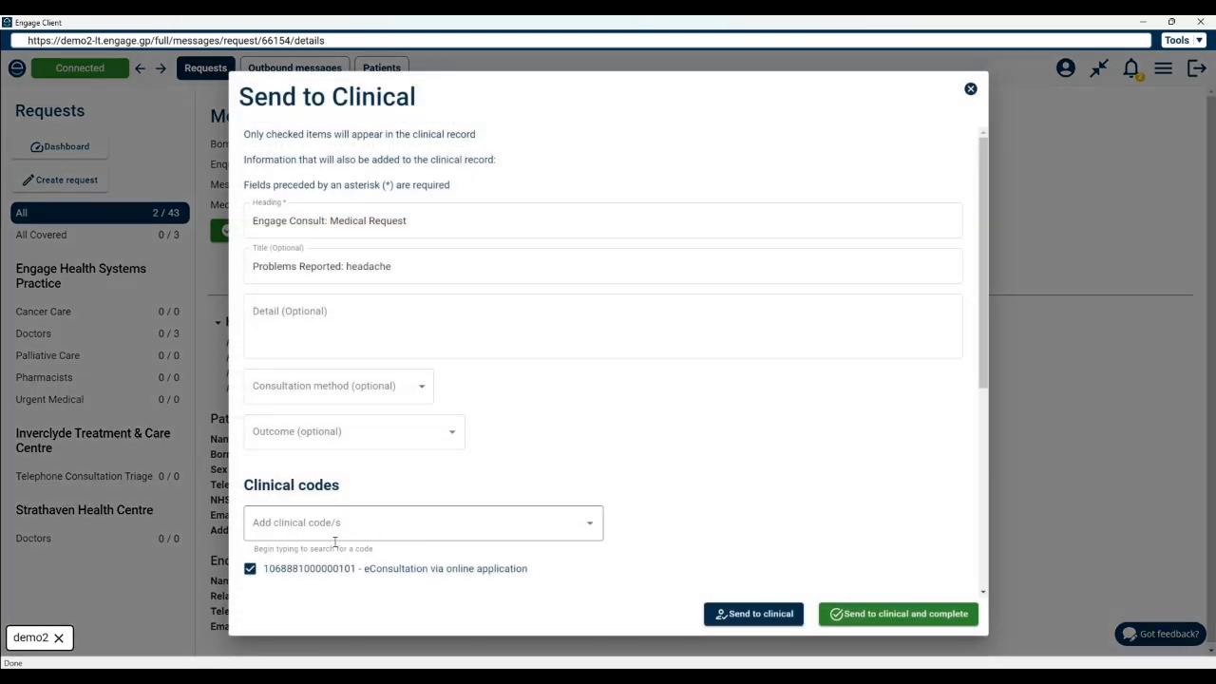
left_click_drag(980, 360, 975, 538)
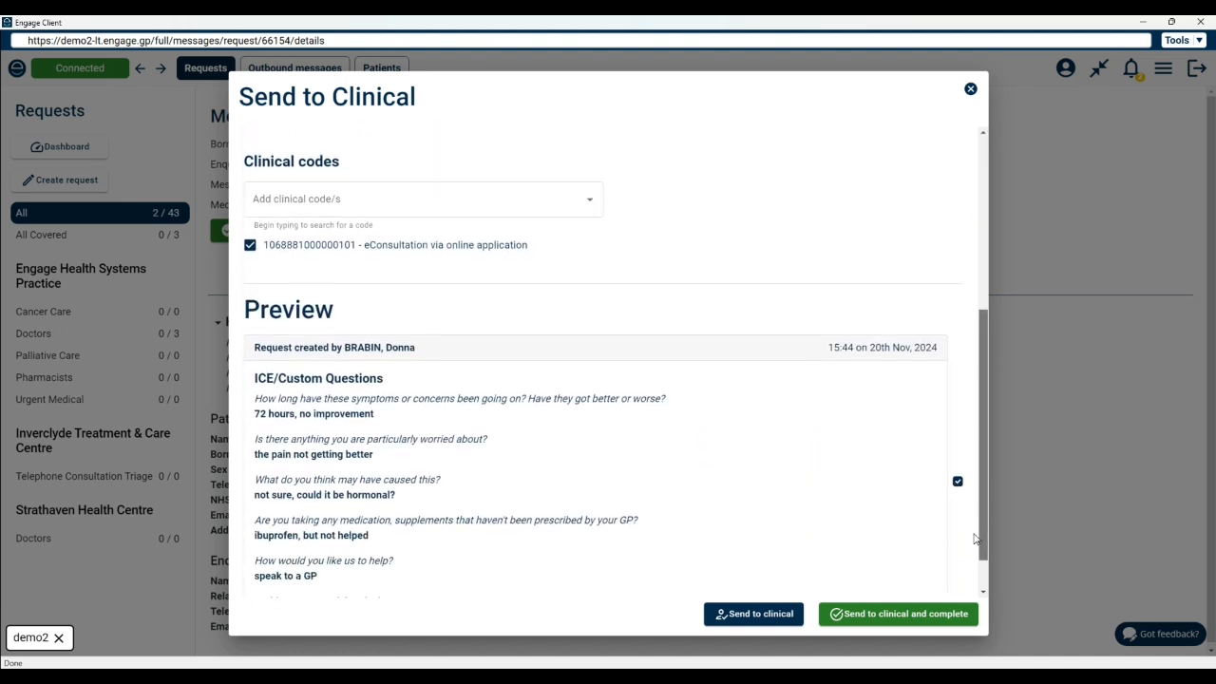